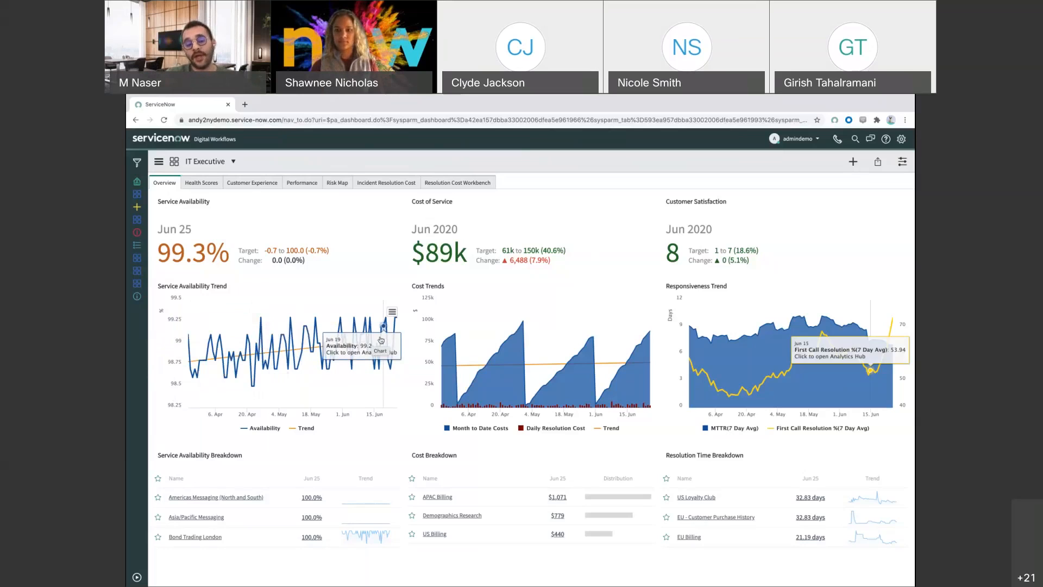
Hide and restore the trend line in the Service Availability Trend chart, and view the Health Scores before returning to the overview
left_click(298, 430)
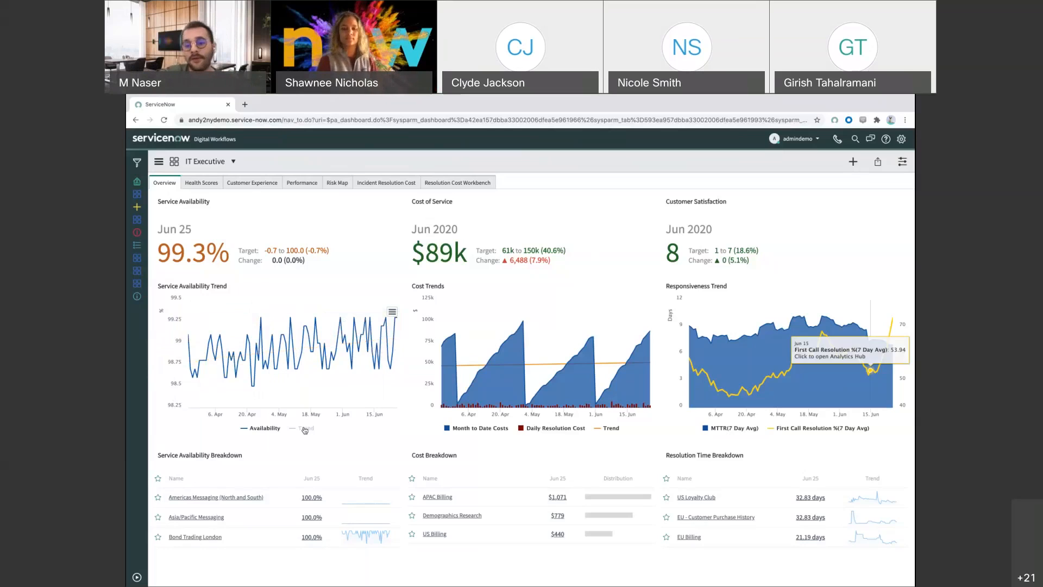
left_click(305, 430)
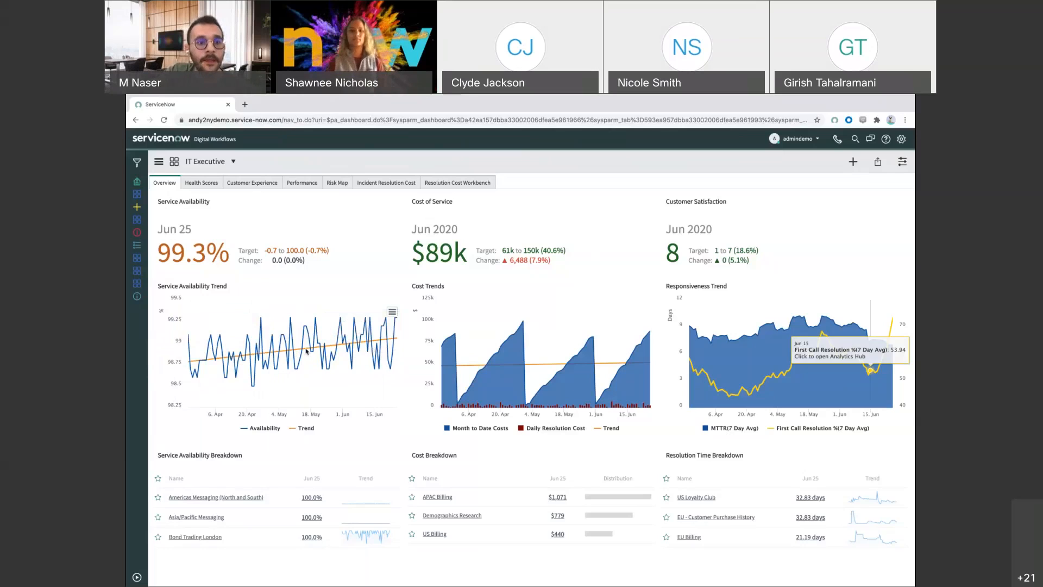
left_click(204, 183)
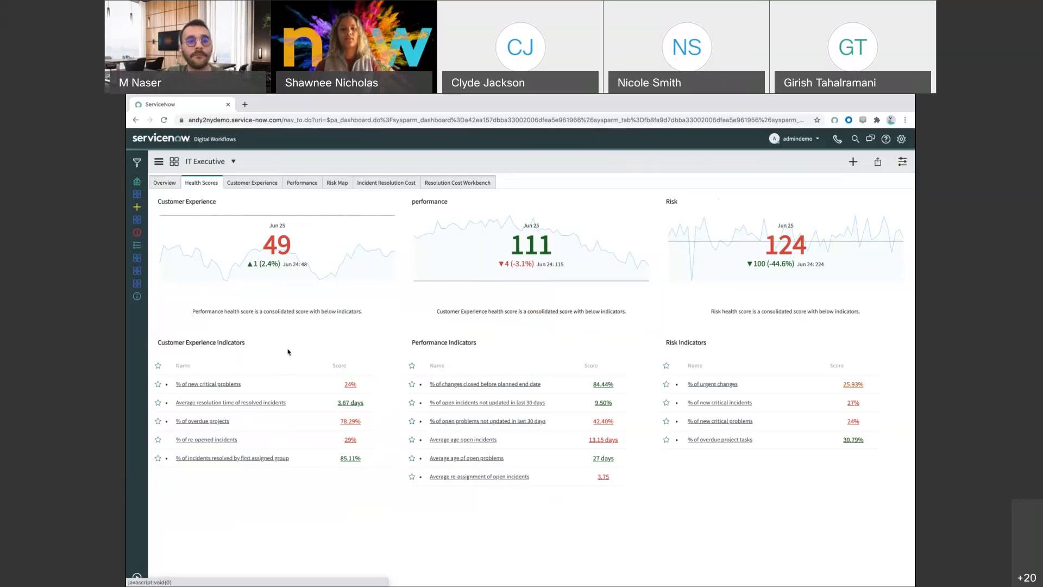
left_click(175, 183)
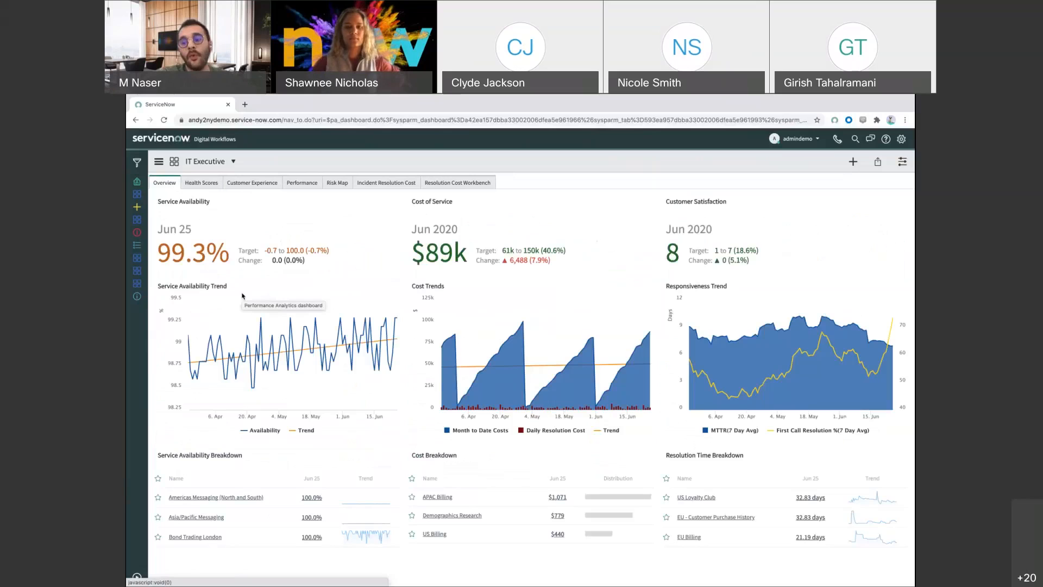
Open the Incident Process Owner dashboard and drill into the real-time open incidents indicator in Analytics Hub
left_click(139, 274)
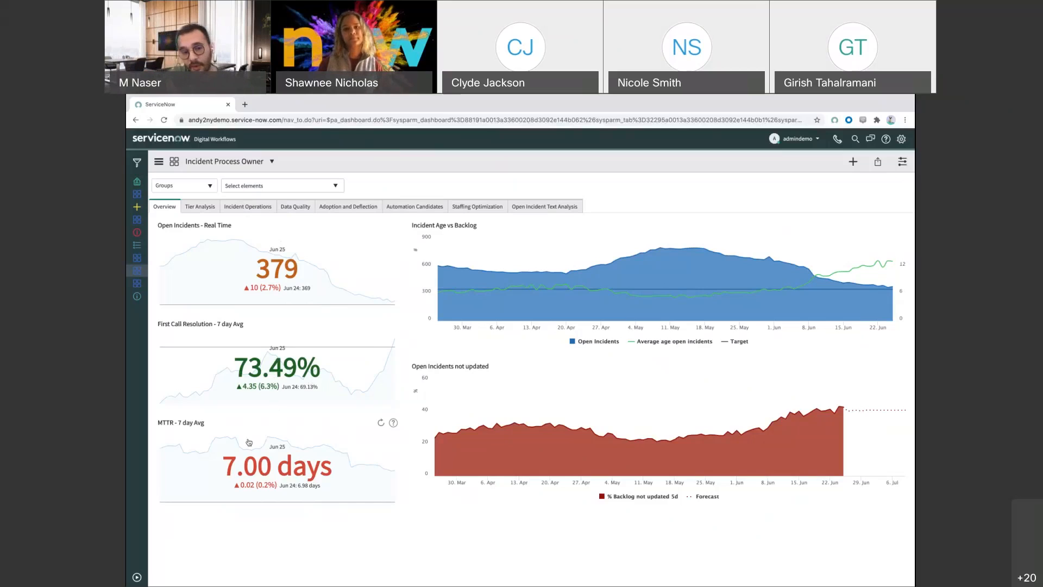
left_click(281, 279)
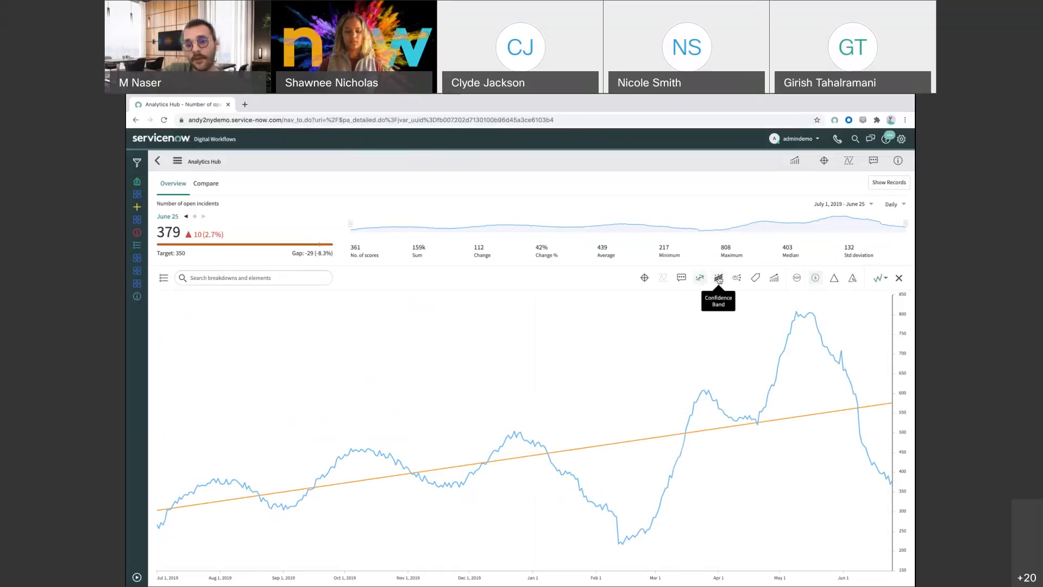
Show the target line and comments on the open incidents chart and select the May 9 data point
left_click(643, 277)
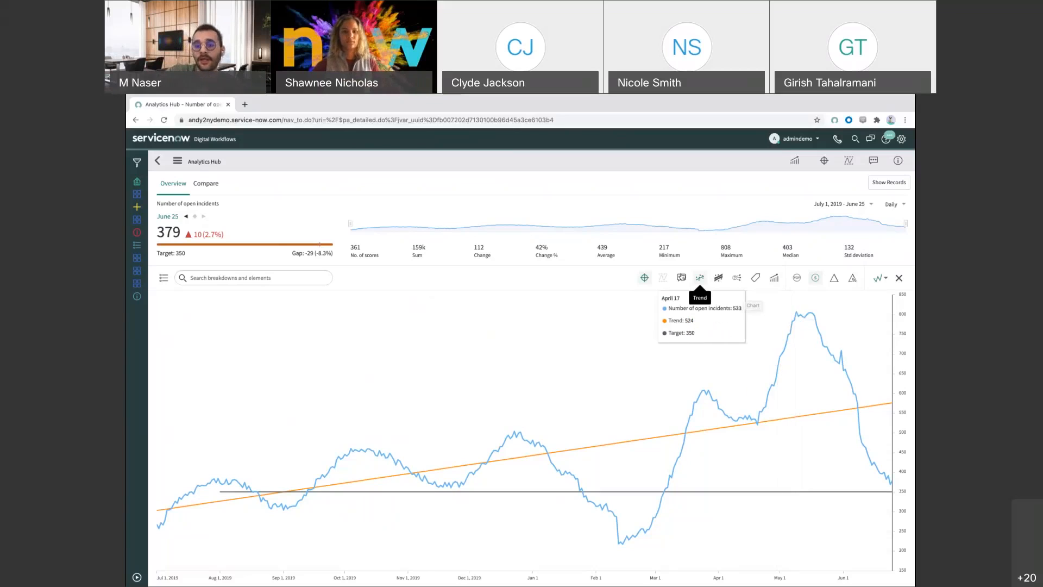
left_click(797, 312)
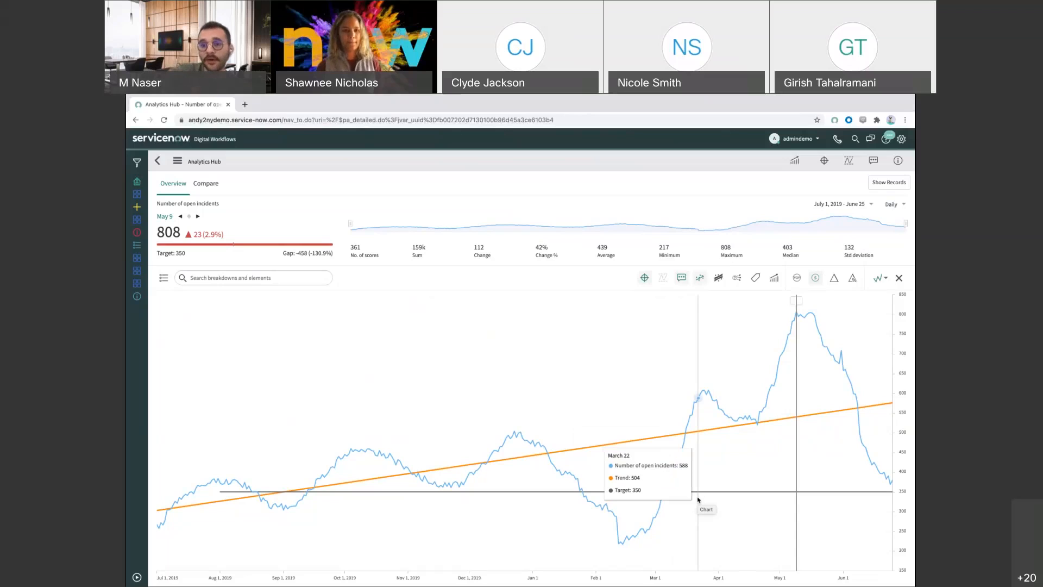
Start a new improvement initiative from the open incidents indicator and discard it to return to Analytics Hub
left_click(797, 160)
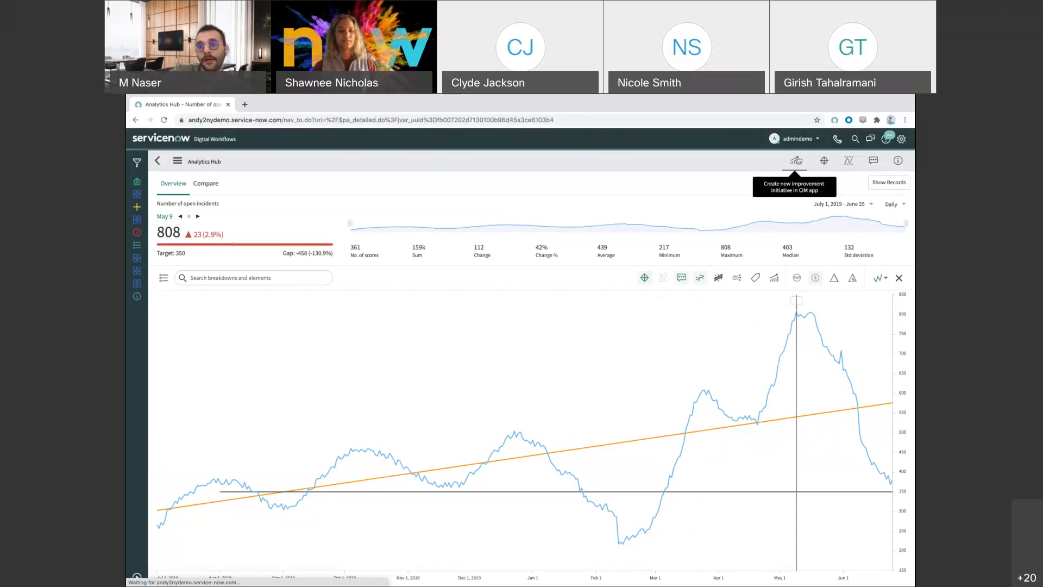
left_click(160, 161)
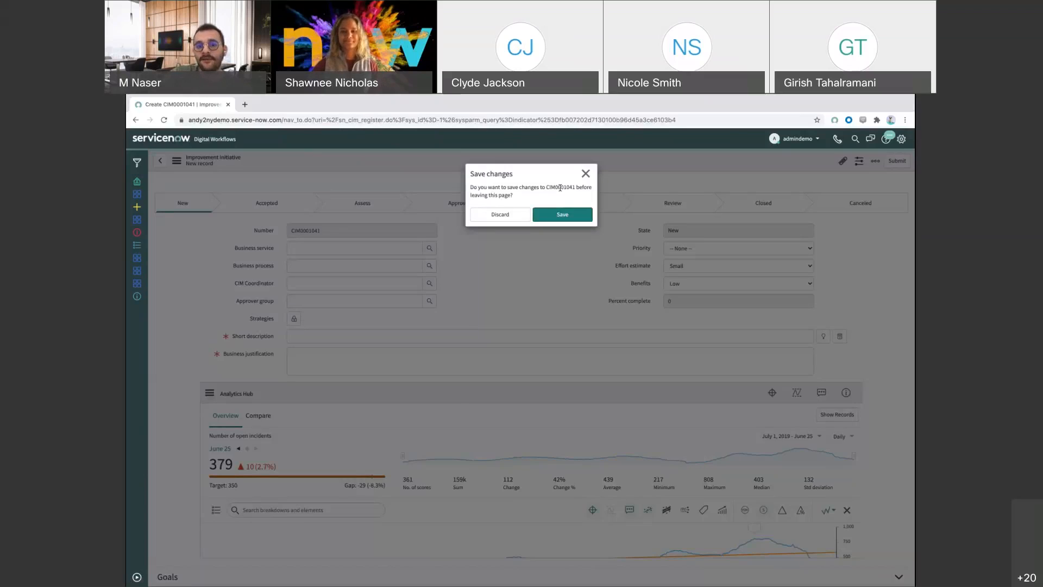
left_click(506, 214)
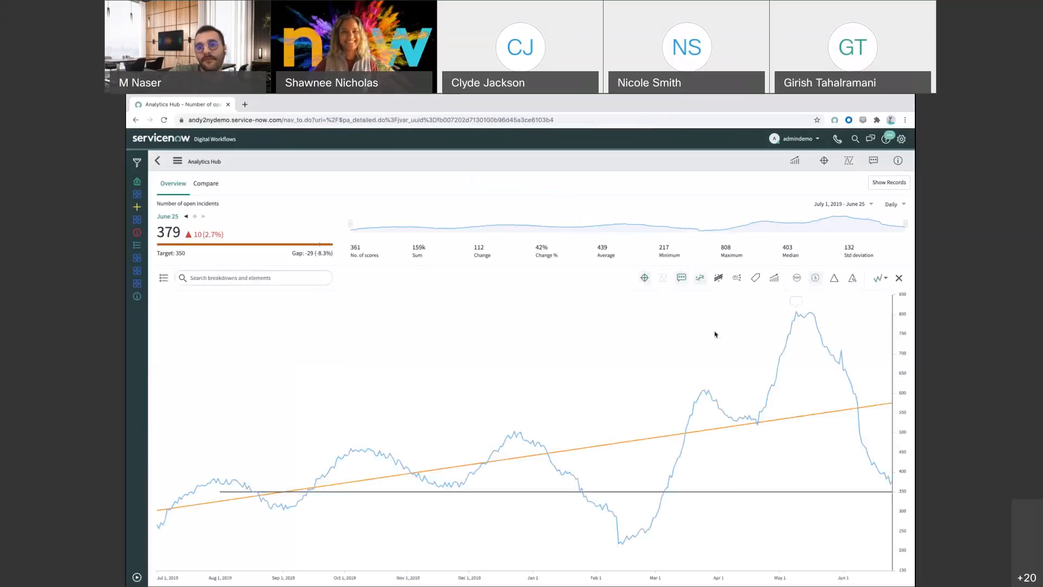
Show the records behind the open incidents indicator and remove the Approval set column from the list
left_click(890, 182)
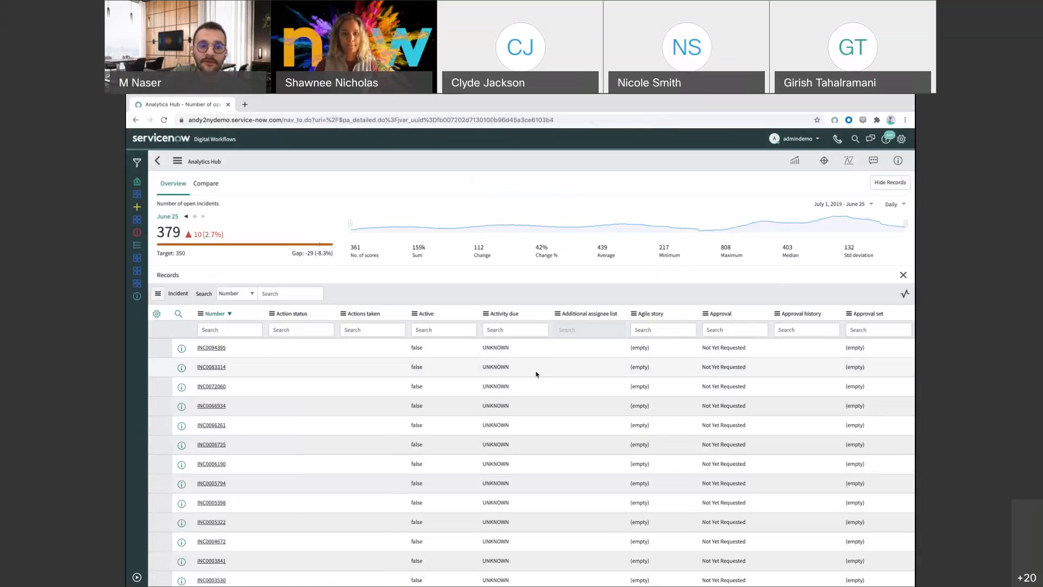
left_click(157, 315)
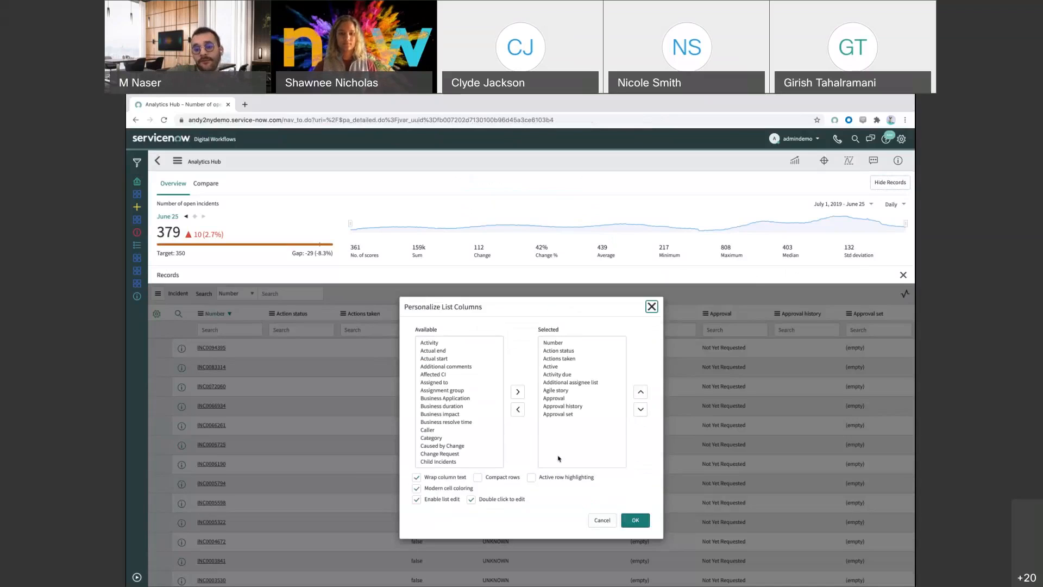
left_click(577, 418)
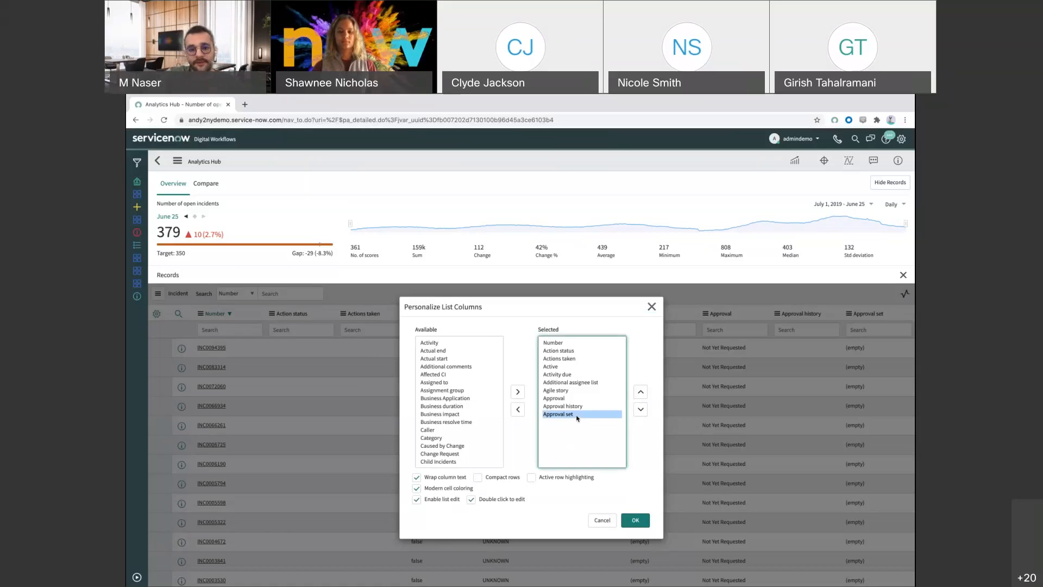
left_click(518, 409)
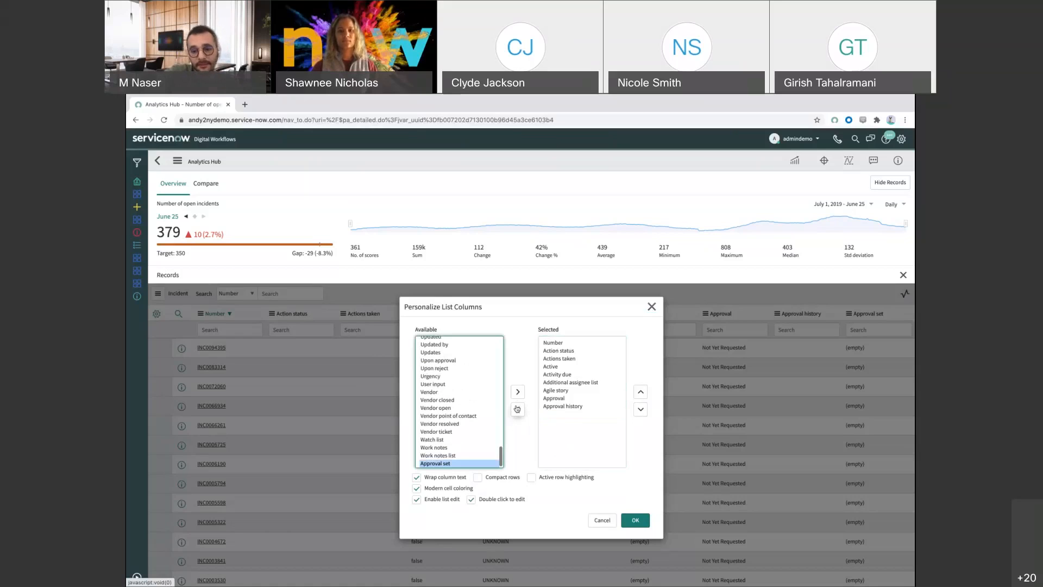
left_click(633, 521)
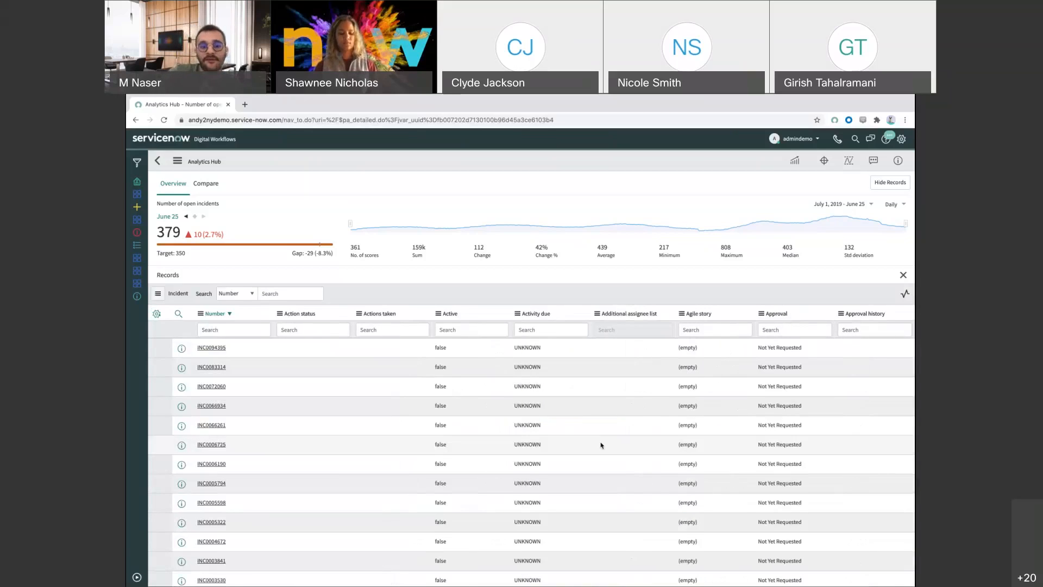
scroll(602, 445, "down", 1)
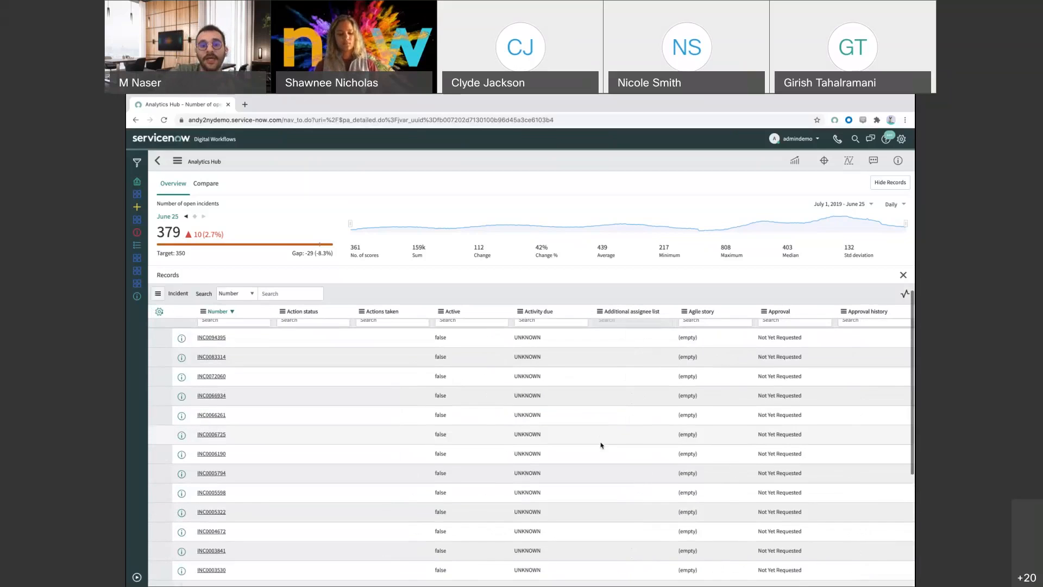
scroll(601, 445, "down", 1)
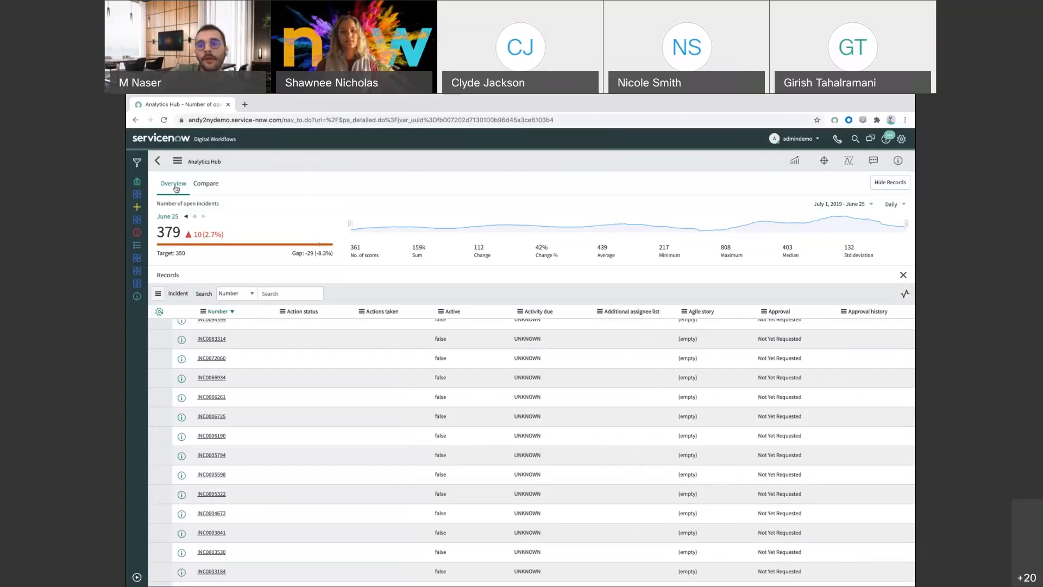
Return from the records to the open incidents chart and view its breakdown by Priority
left_click(888, 183)
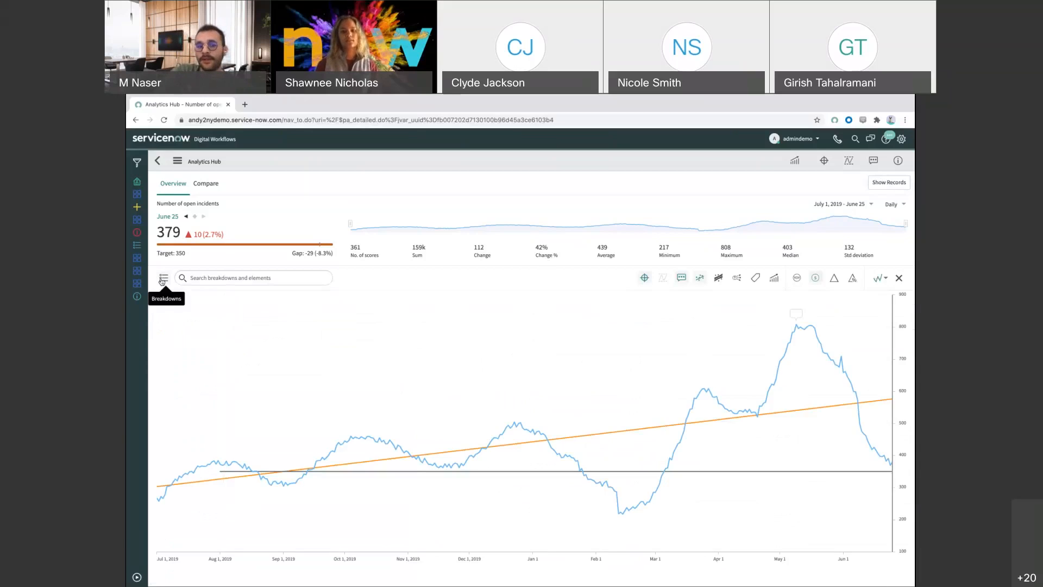
left_click(163, 279)
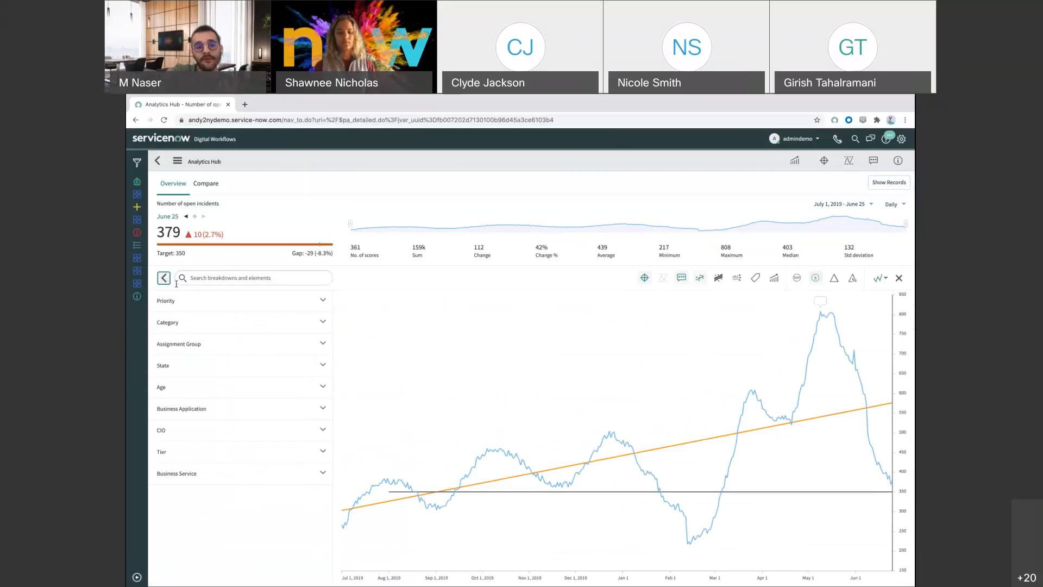
left_click(235, 302)
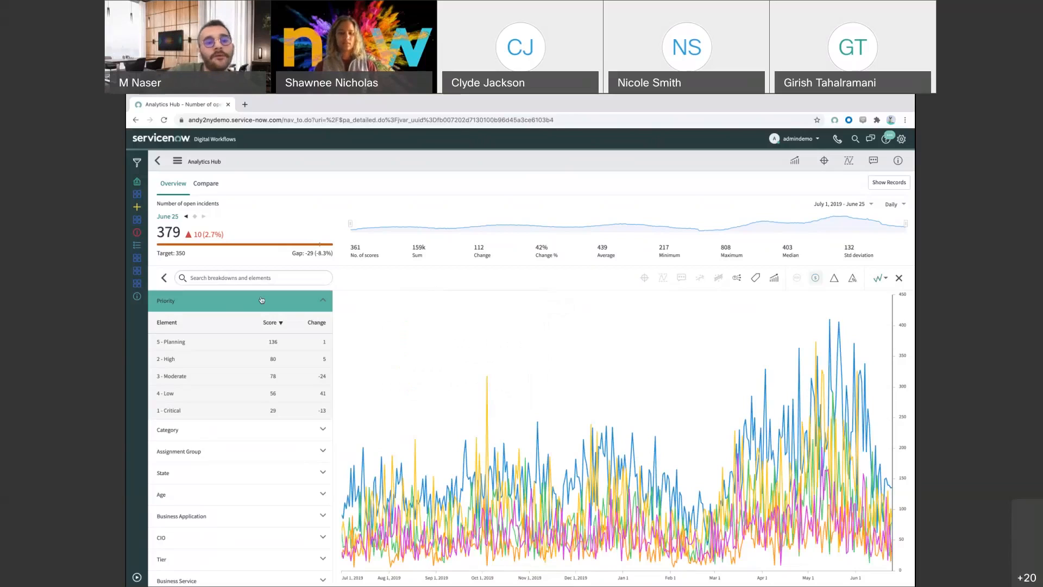
left_click(163, 278)
View the date comparison of open incidents and go back out of Analytics Hub
left_click(206, 184)
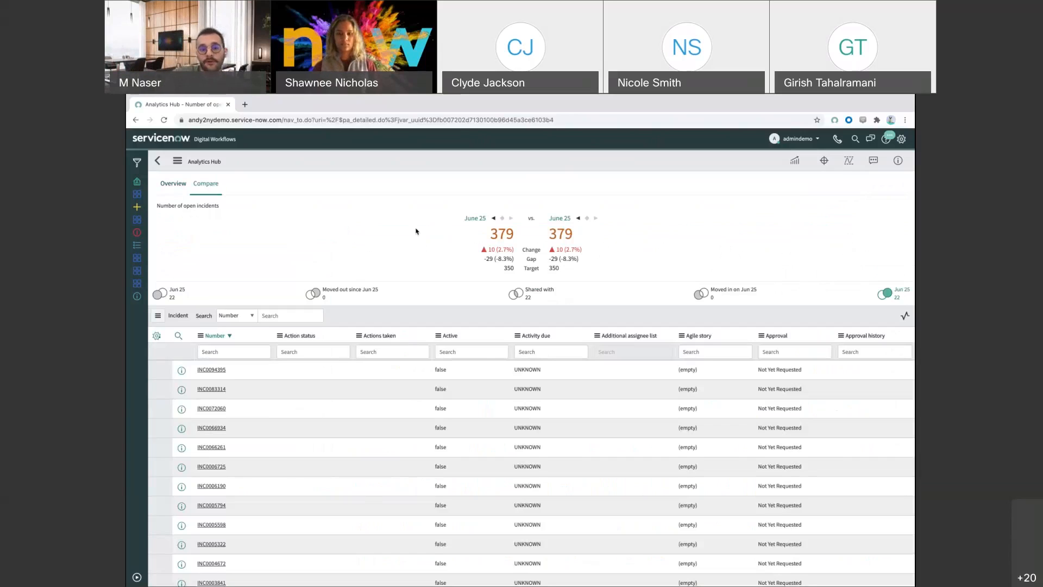
left_click(160, 160)
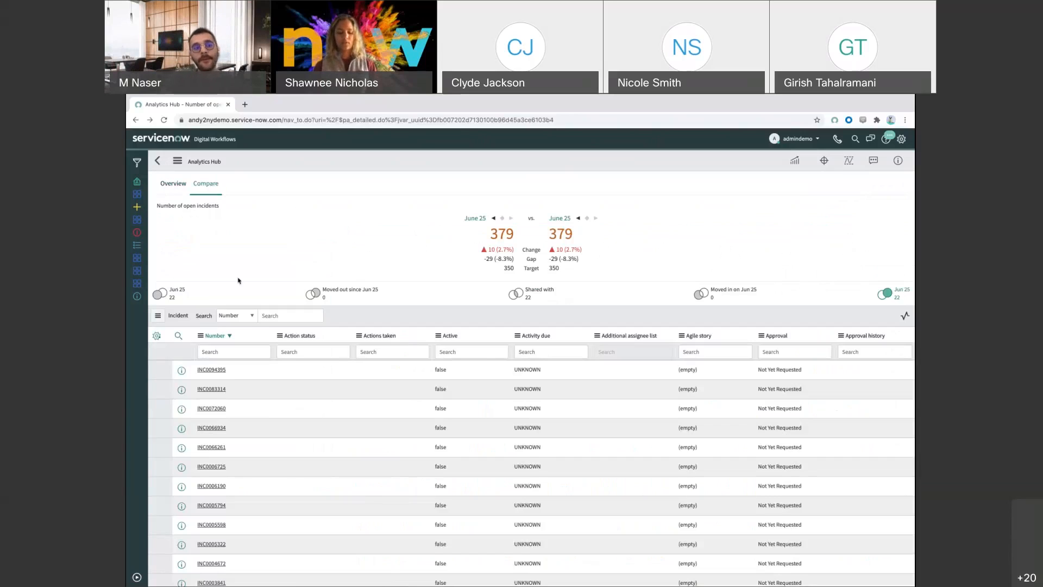
left_click(157, 161)
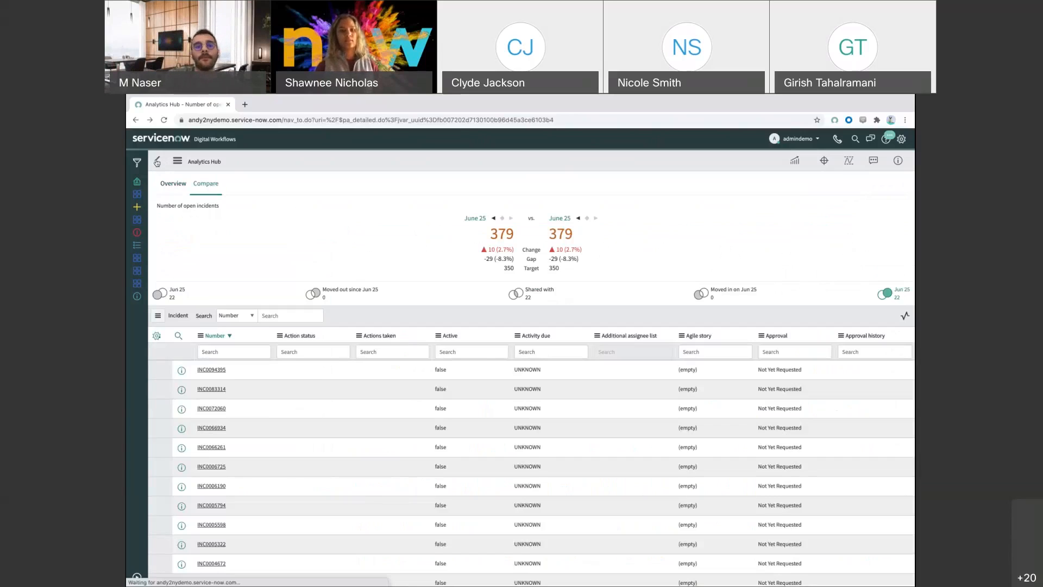
Switch to the Service Desk Worker dashboard, leaving the unsaved improvement initiative, and review its Service Desk work lists and grouped open incidents chart
left_click(137, 285)
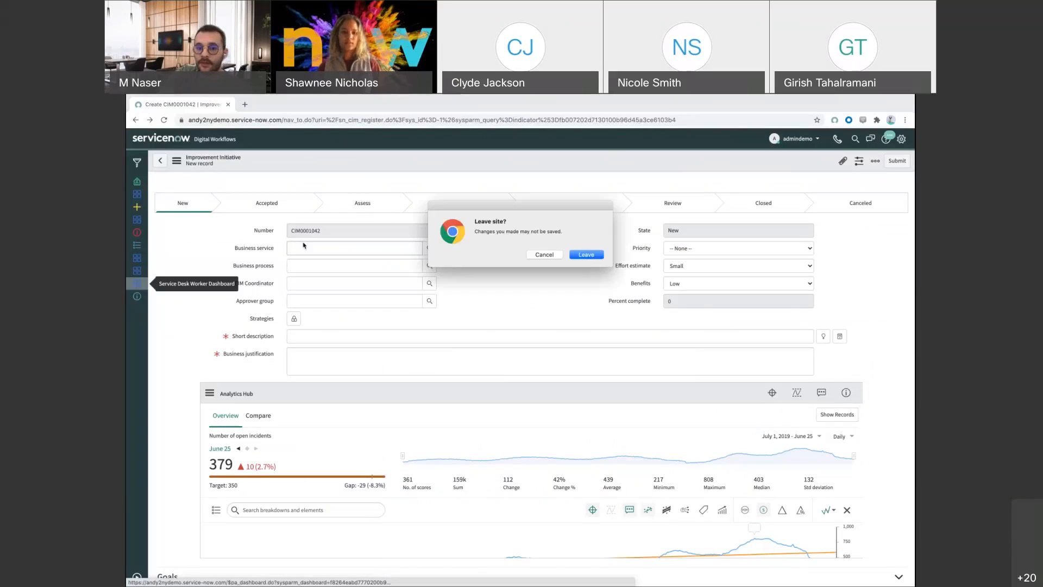
left_click(587, 255)
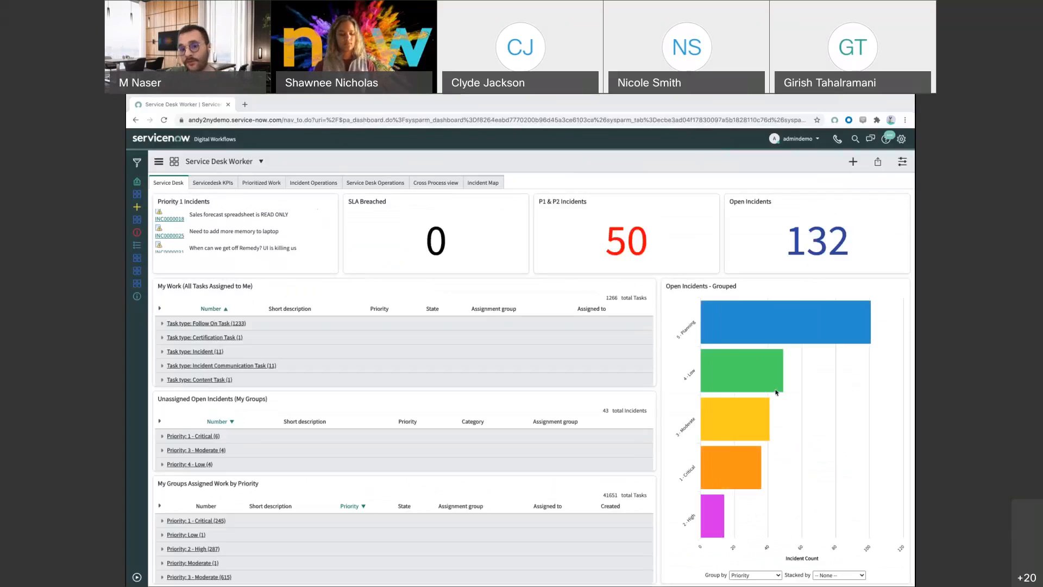
scroll(681, 403, "down", 1)
scroll(681, 403, "down", 1)
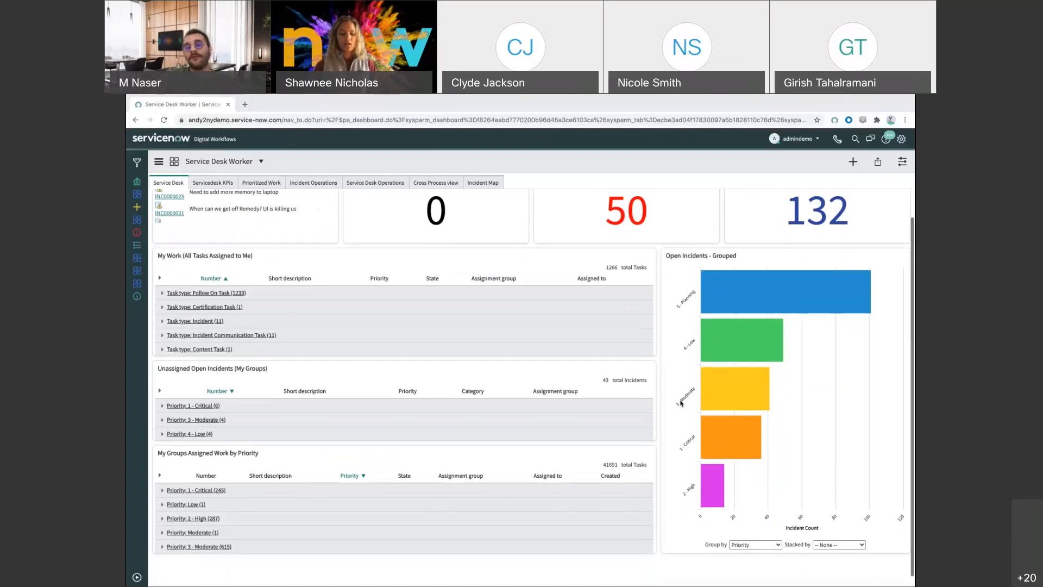
scroll(681, 404, "down", 1)
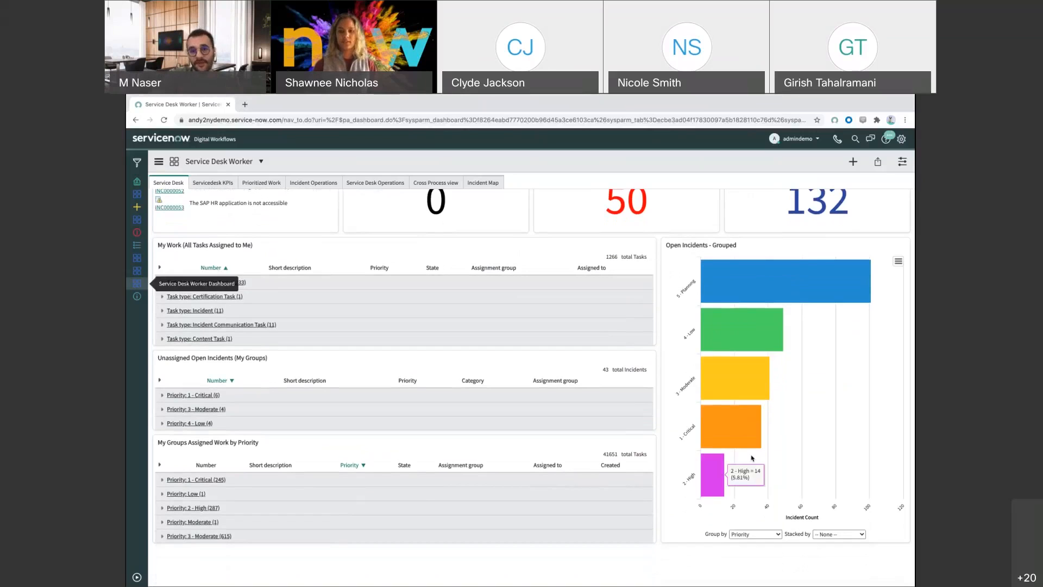
scroll(752, 458, "up", 1)
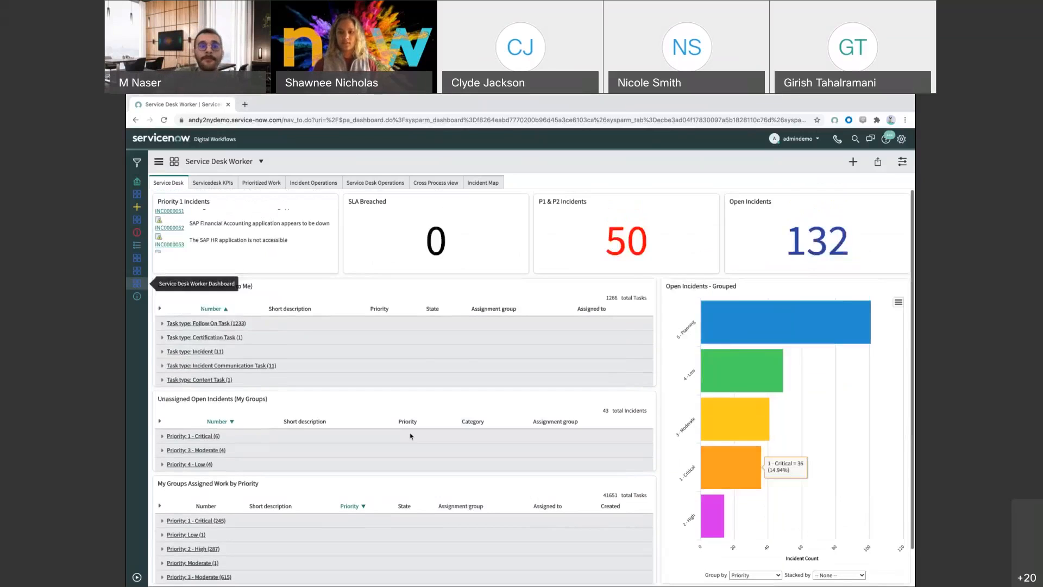
Open the Prioritized Work view and toggle the Average Age and MTTR series off and back on in the Trends chart
left_click(274, 183)
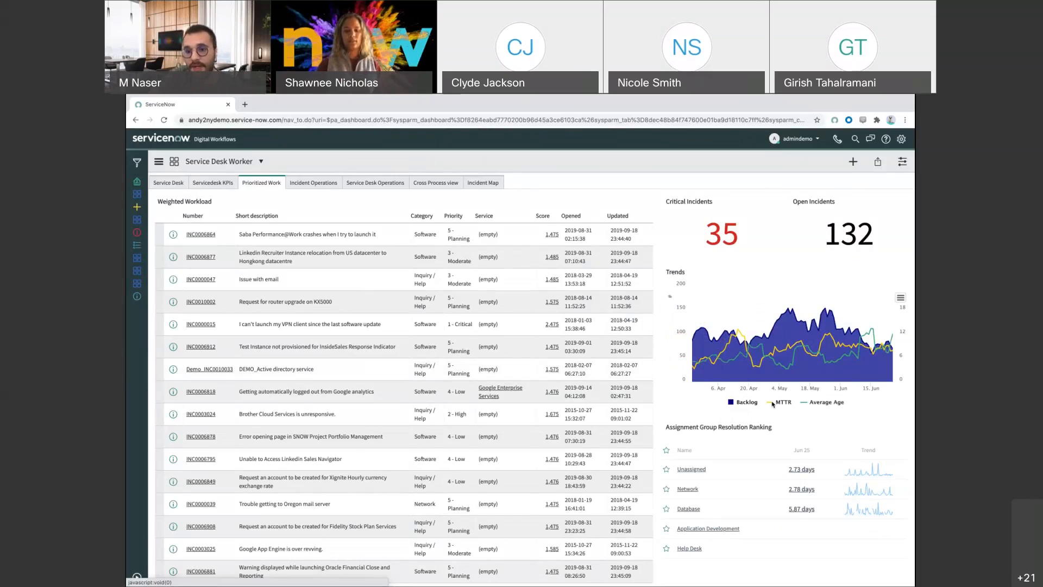
left_click(802, 404)
left_click(780, 402)
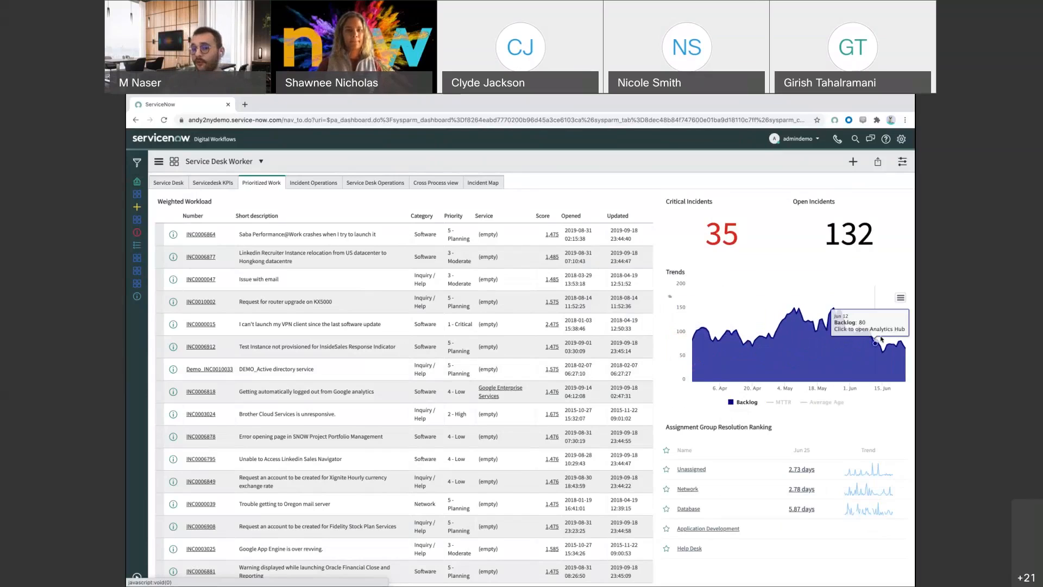
left_click(782, 402)
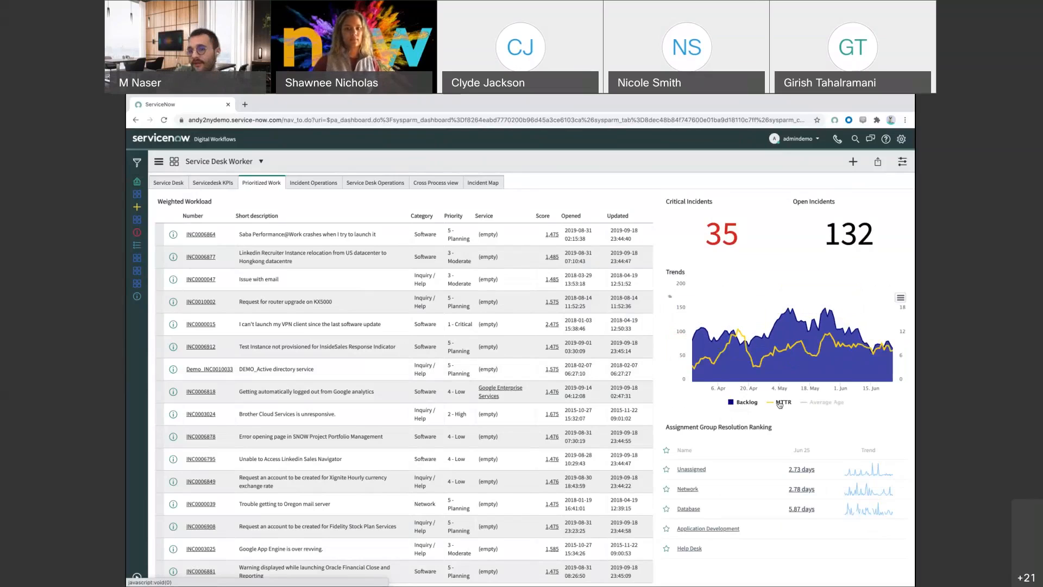
left_click(815, 402)
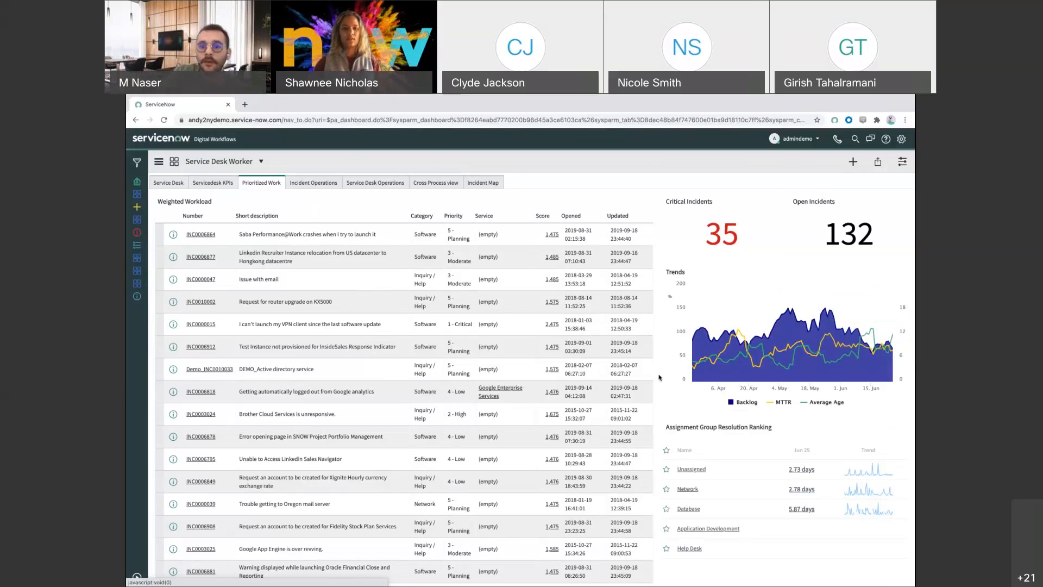
Open the Spotlight score record of the first Weighted Workload incident, INC0006864, and highlight its Score value
left_click(556, 237)
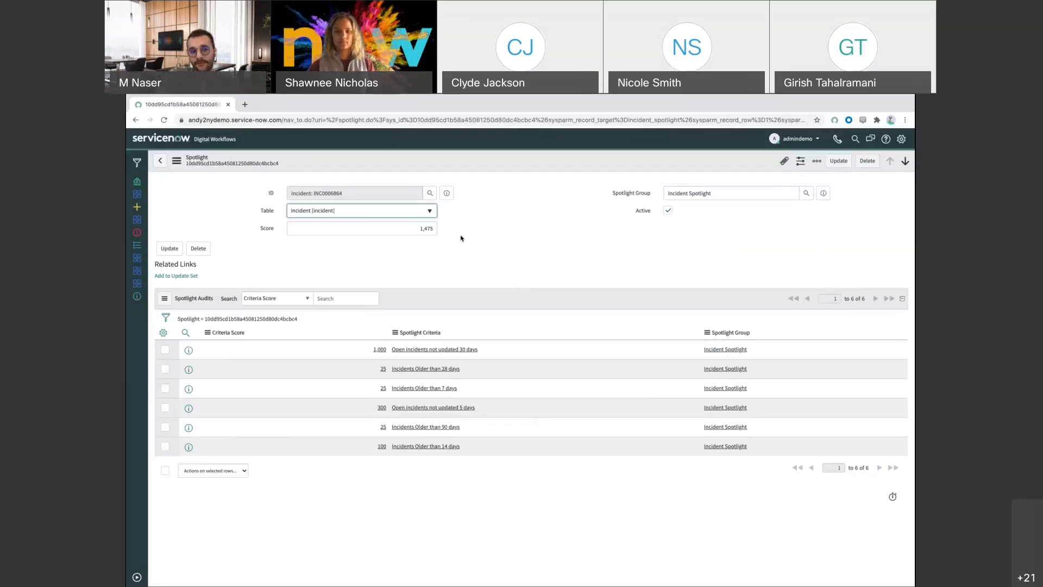
left_click(435, 229)
double_click(435, 230)
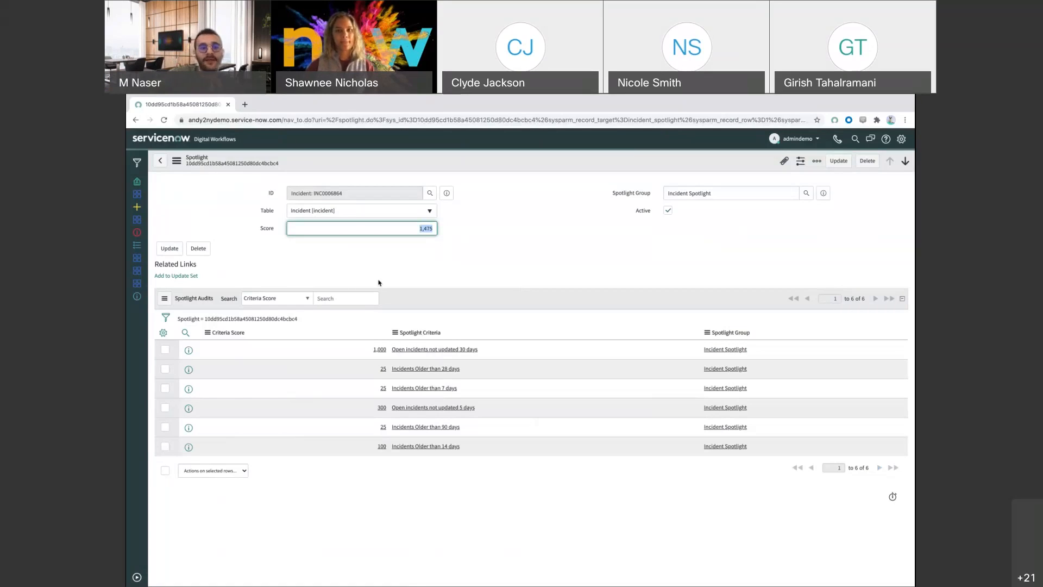
Return to the Prioritized Work view and open incident INC0006864 from the Weighted Workload list
left_click(162, 162)
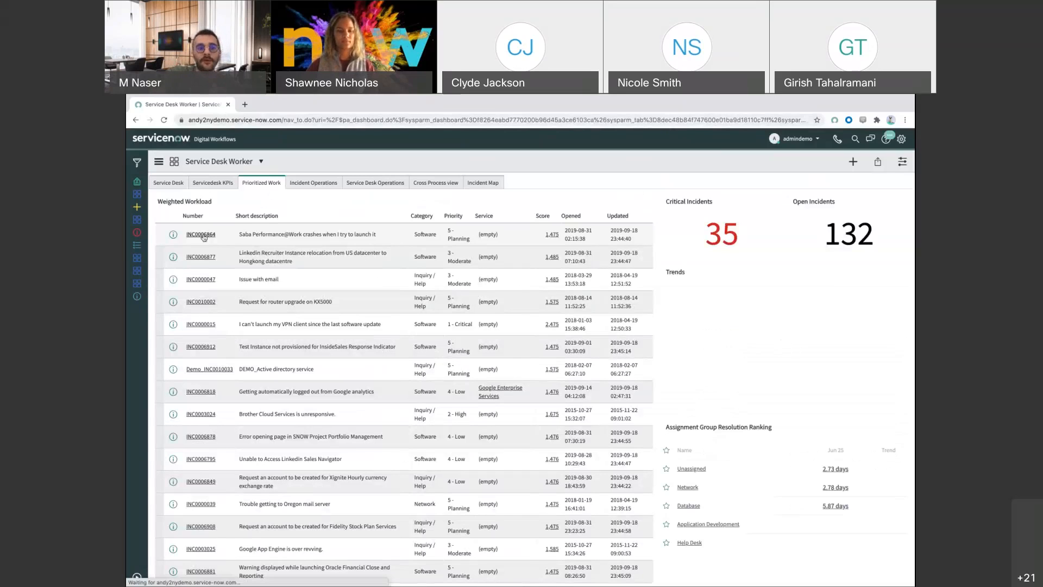
left_click(203, 236)
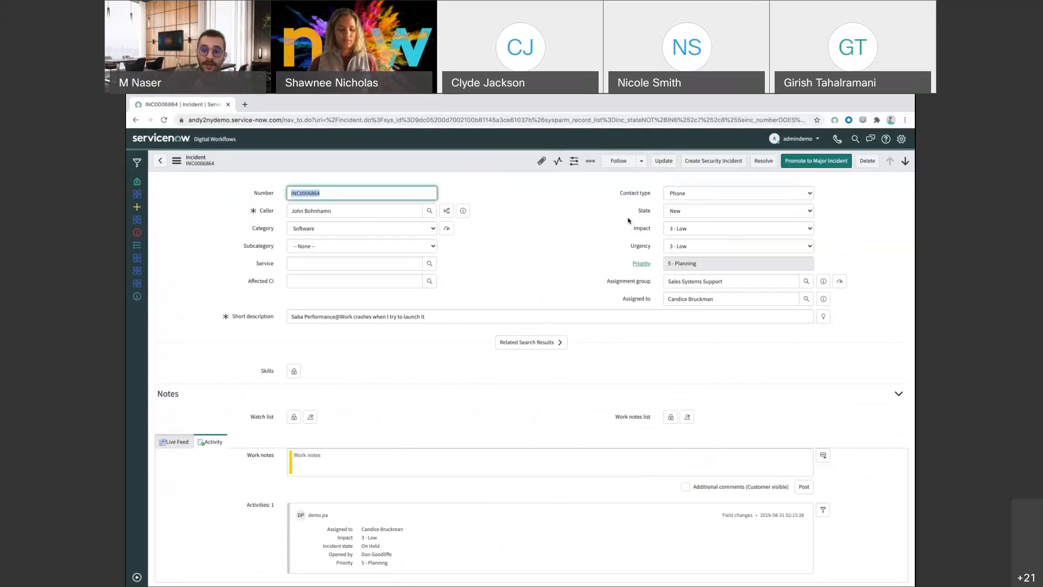
left_click(840, 282)
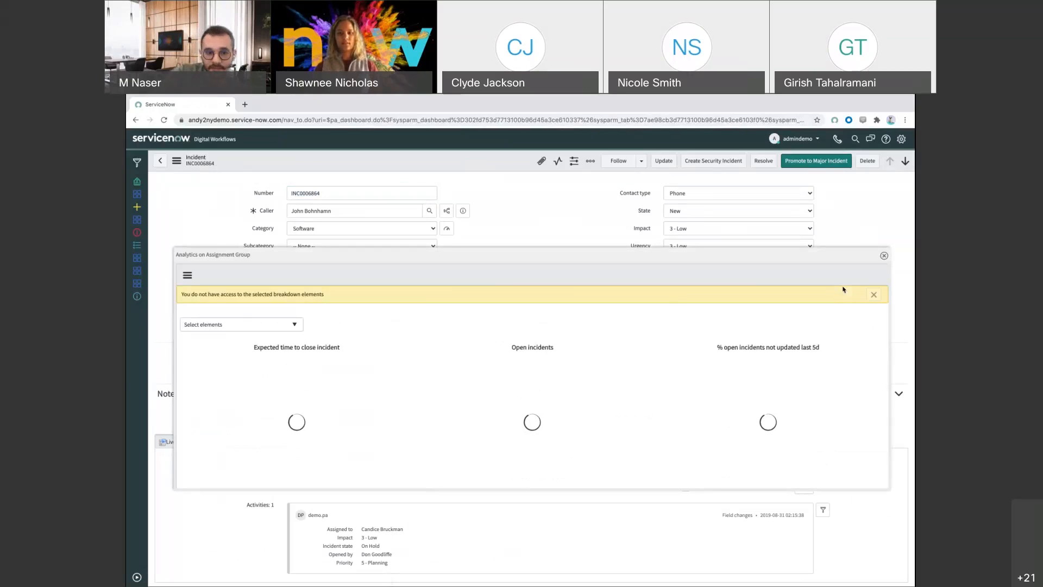
left_click(875, 295)
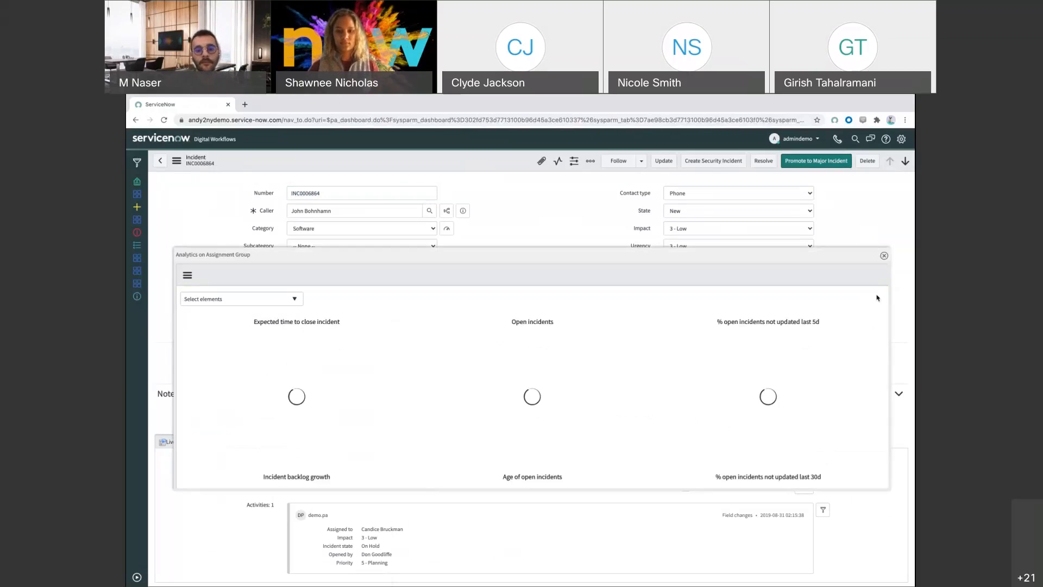
left_click(884, 255)
left_click(840, 281)
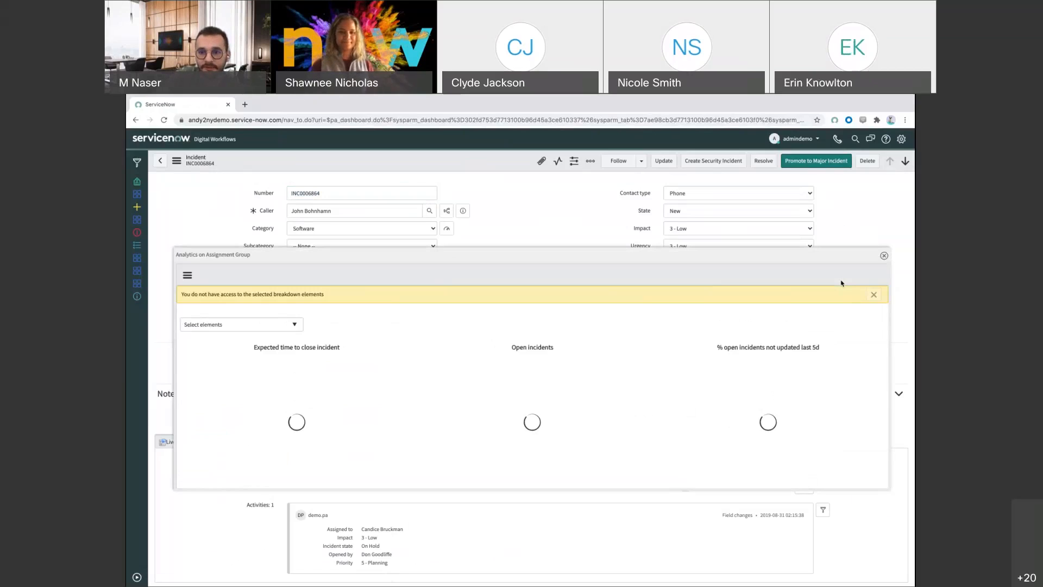
left_click(873, 295)
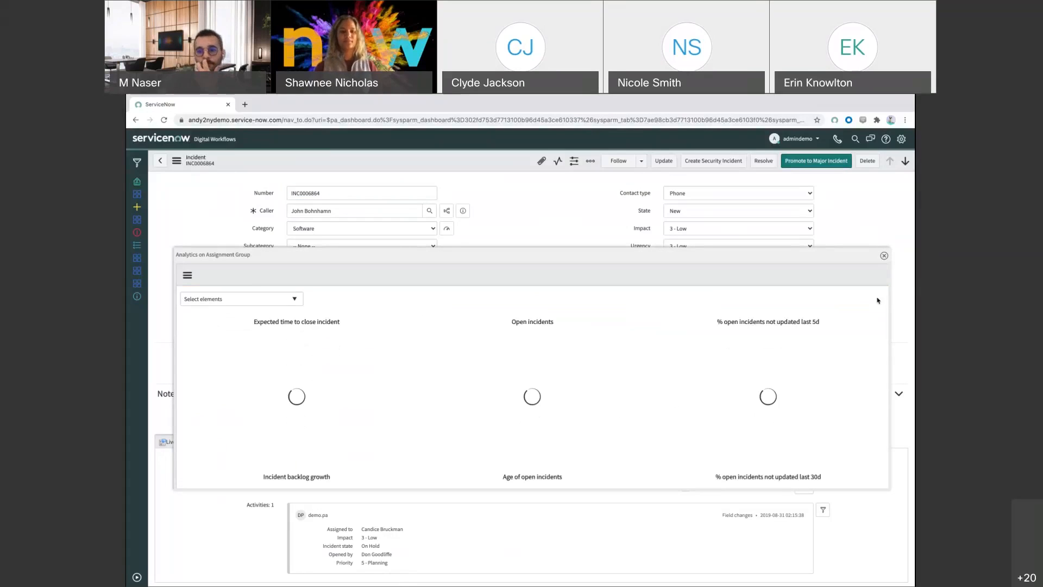
left_click(884, 256)
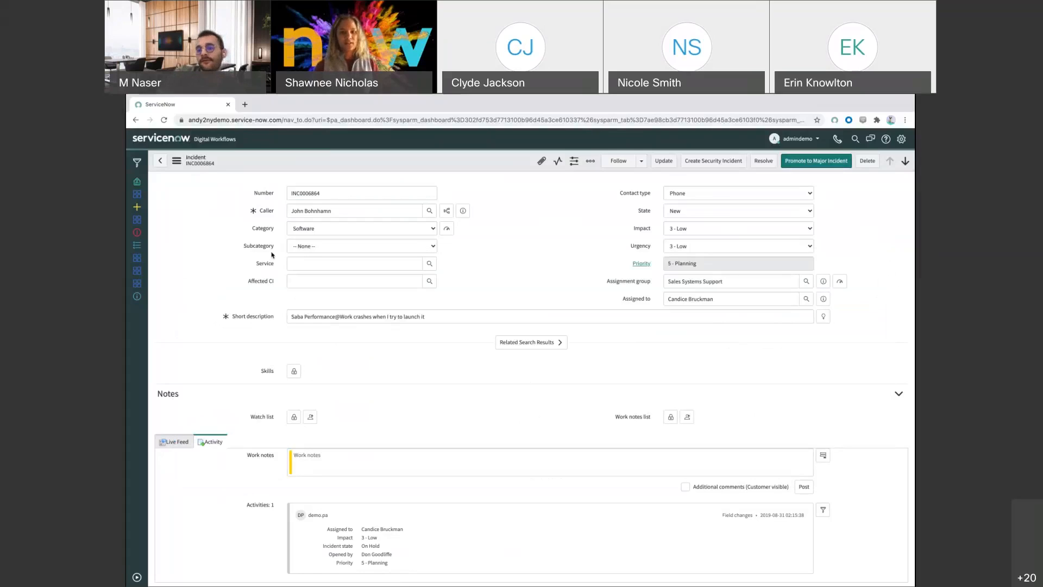
Open the in-form analytics for the incident's assignment group, review the indicator scores and close the overlay
left_click(840, 282)
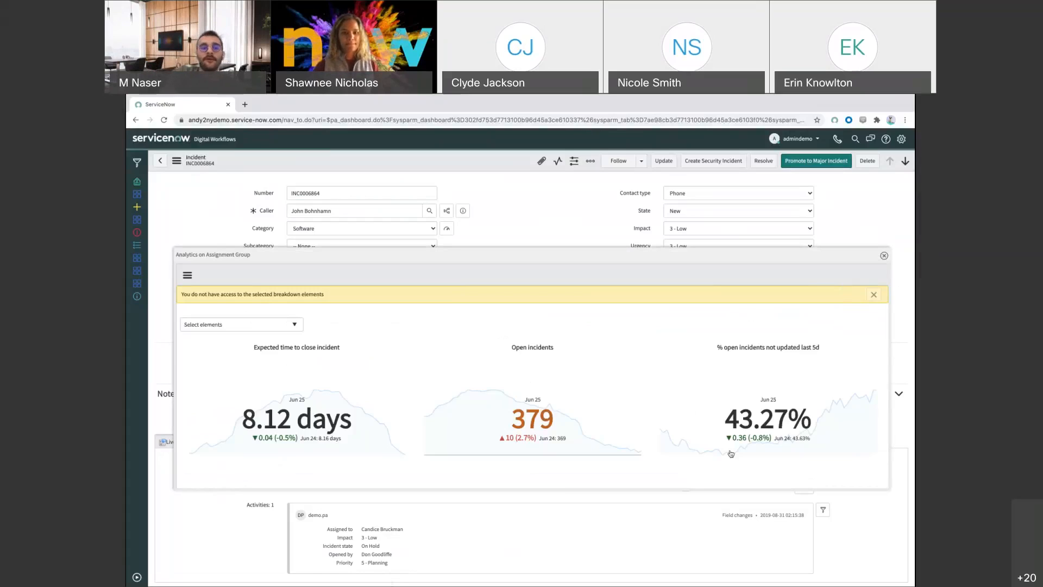
scroll(729, 451, "down", 1)
scroll(729, 450, "up", 1)
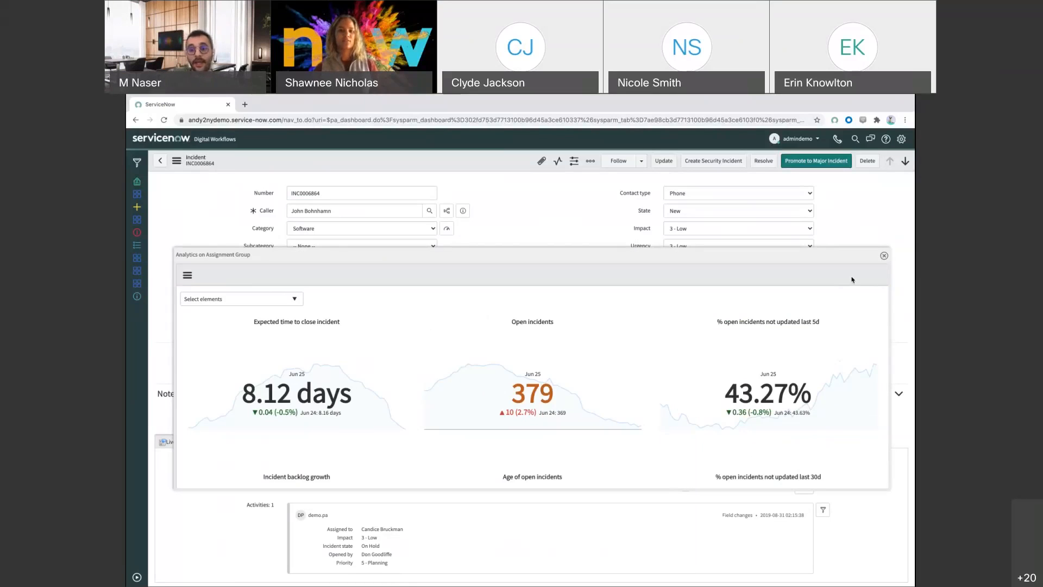
left_click(884, 257)
Leave the incident for the IT Executive dashboard and look through its Health Scores, Customer Experience and Performance views before returning to Overview
left_click(160, 161)
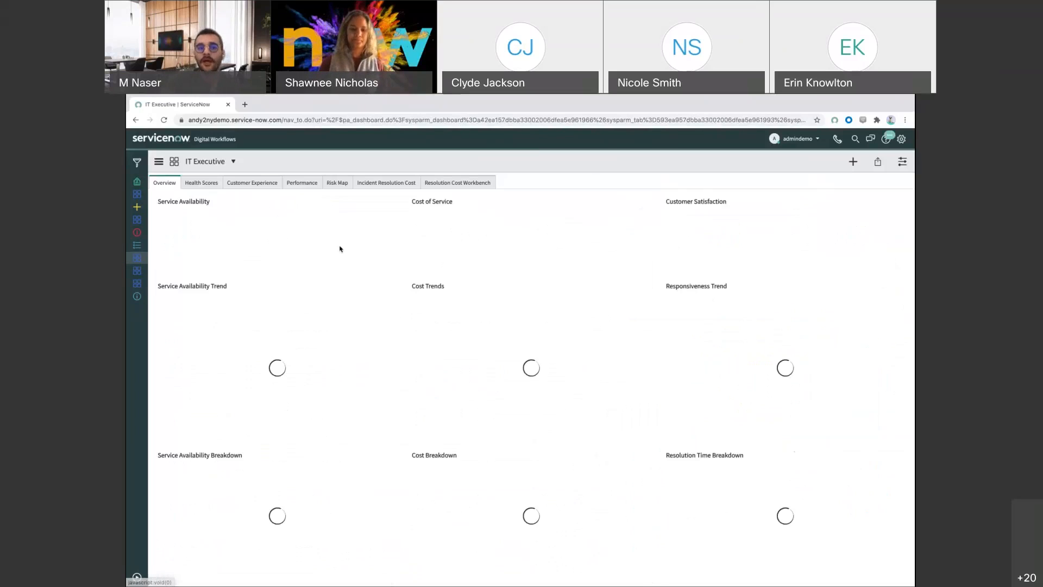
left_click(212, 184)
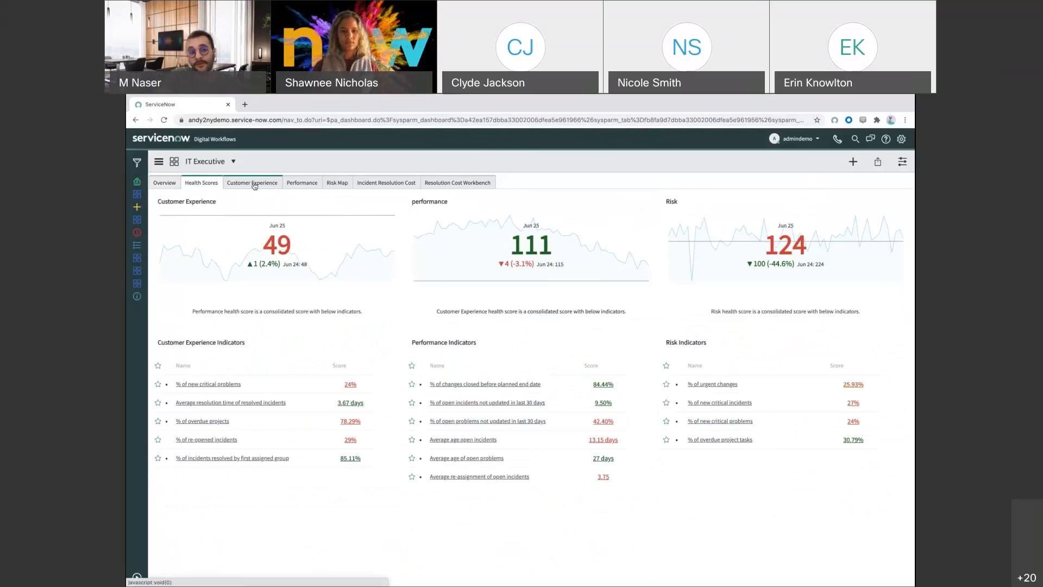
left_click(254, 184)
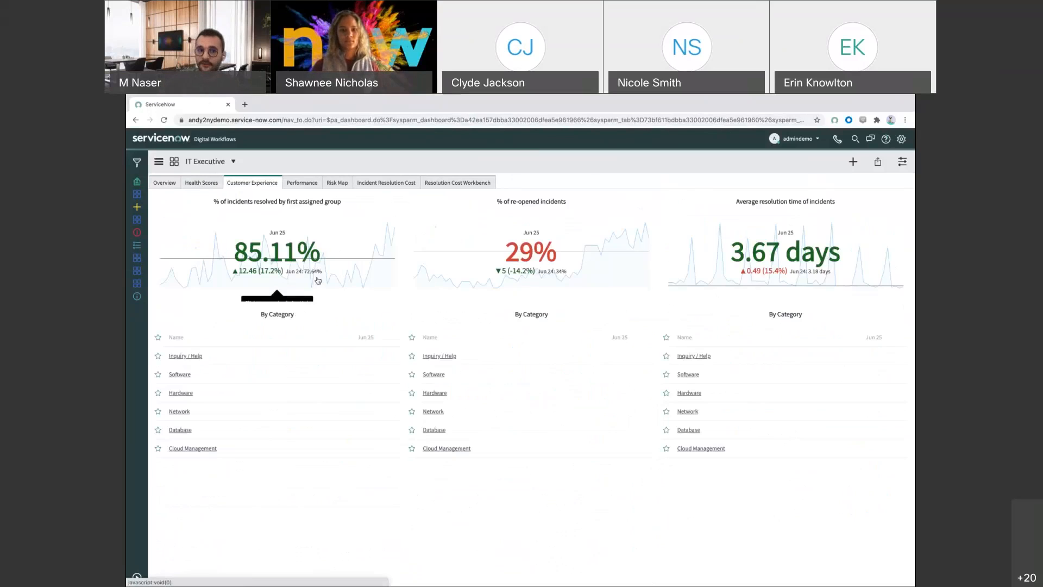
left_click(304, 184)
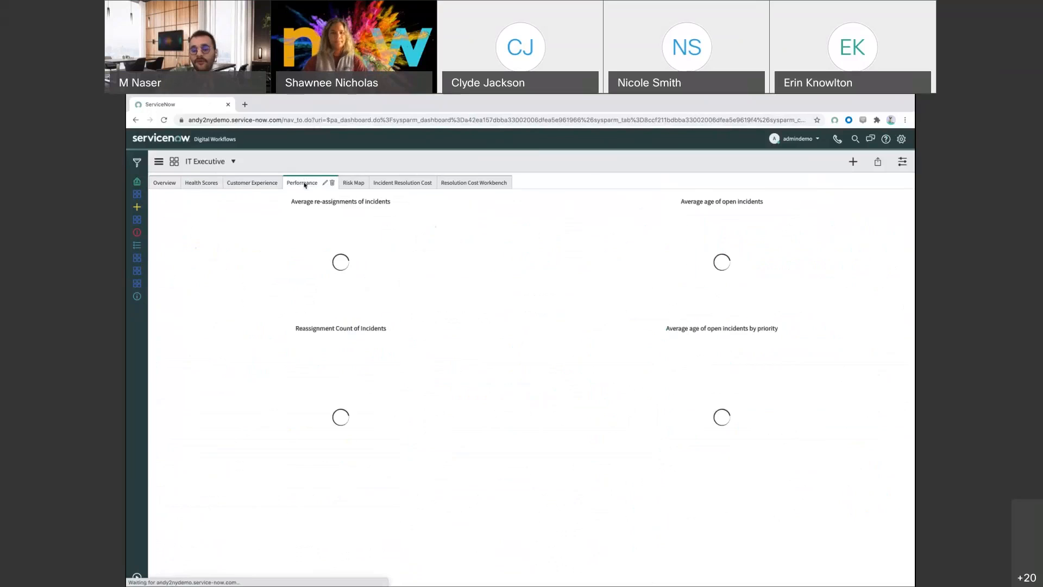
left_click(168, 185)
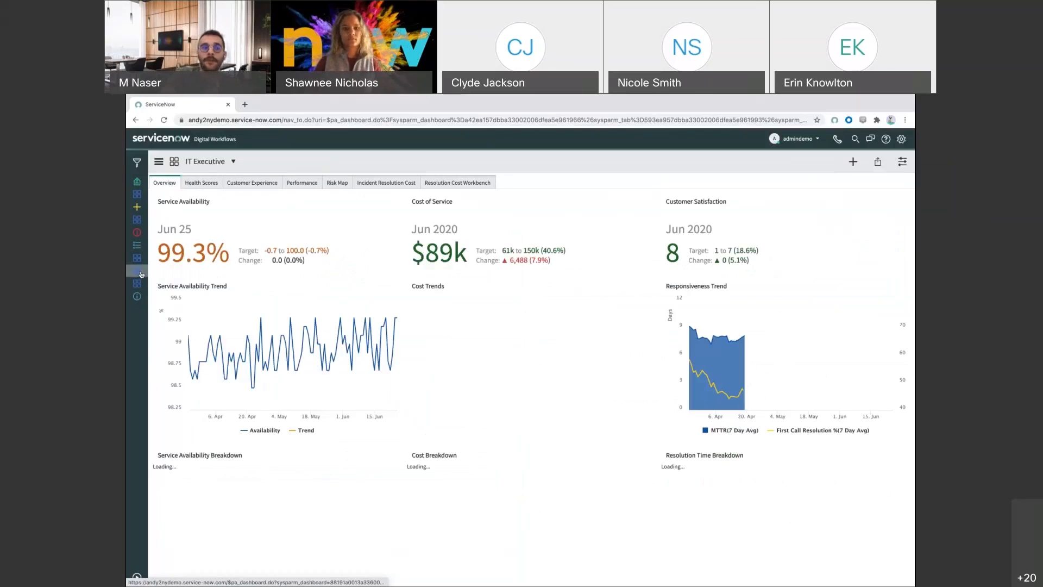
Open the Incident Process Owner dashboard, filter its Overview to the Help Desk group and clear that filter
left_click(141, 275)
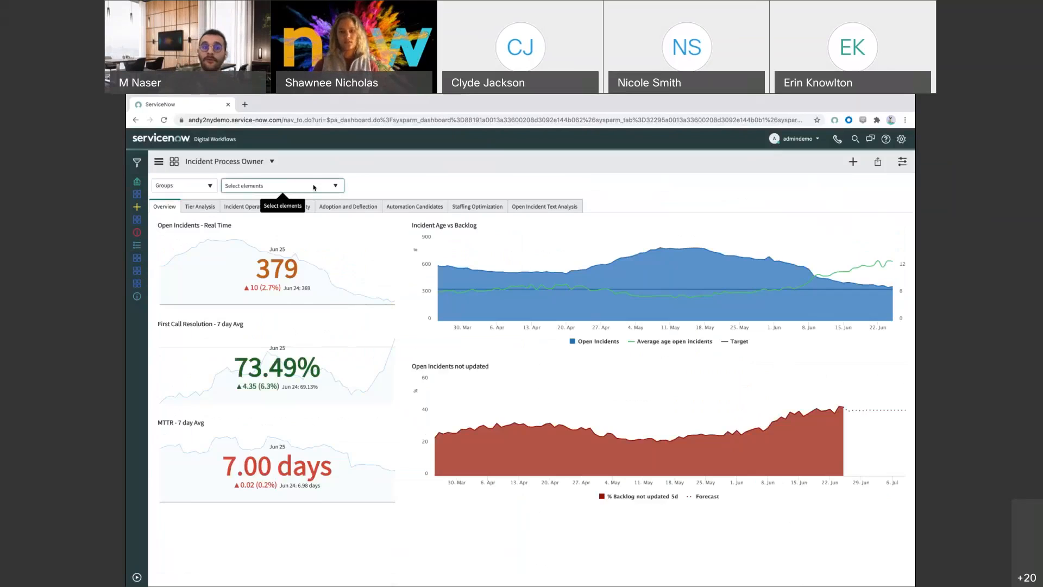
left_click(314, 187)
left_click(235, 270)
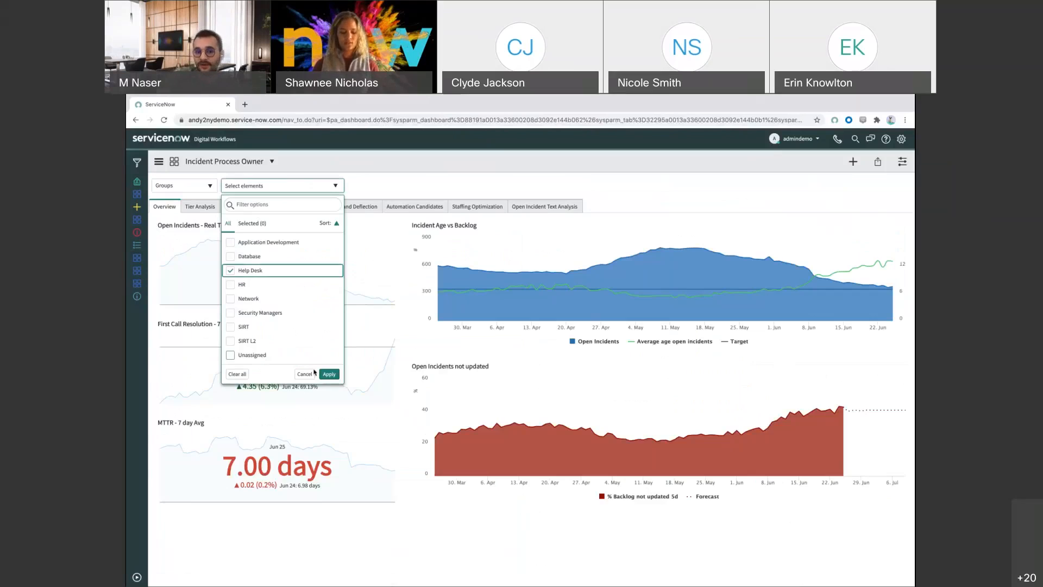
left_click(329, 374)
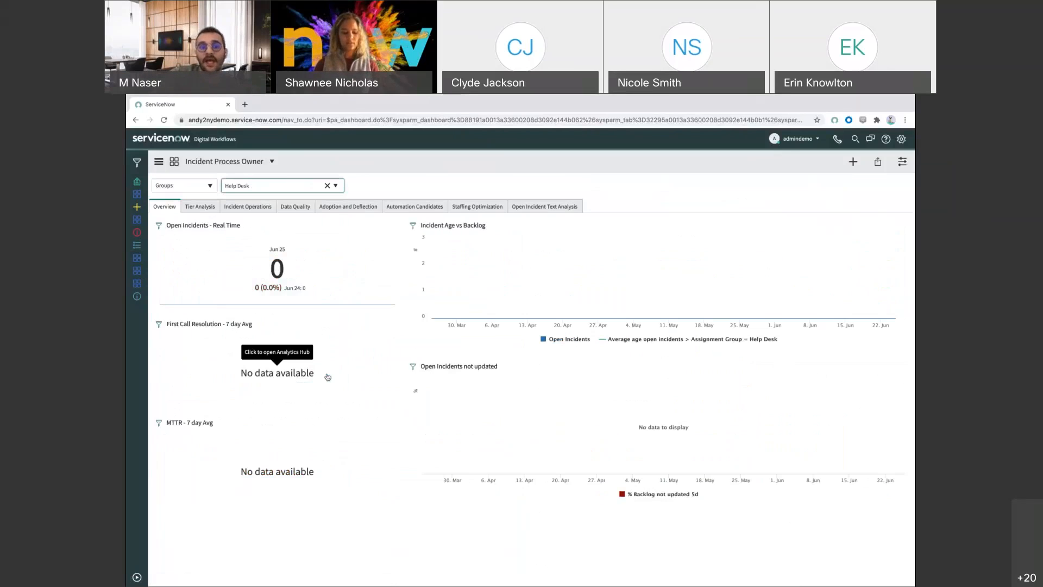
left_click(327, 187)
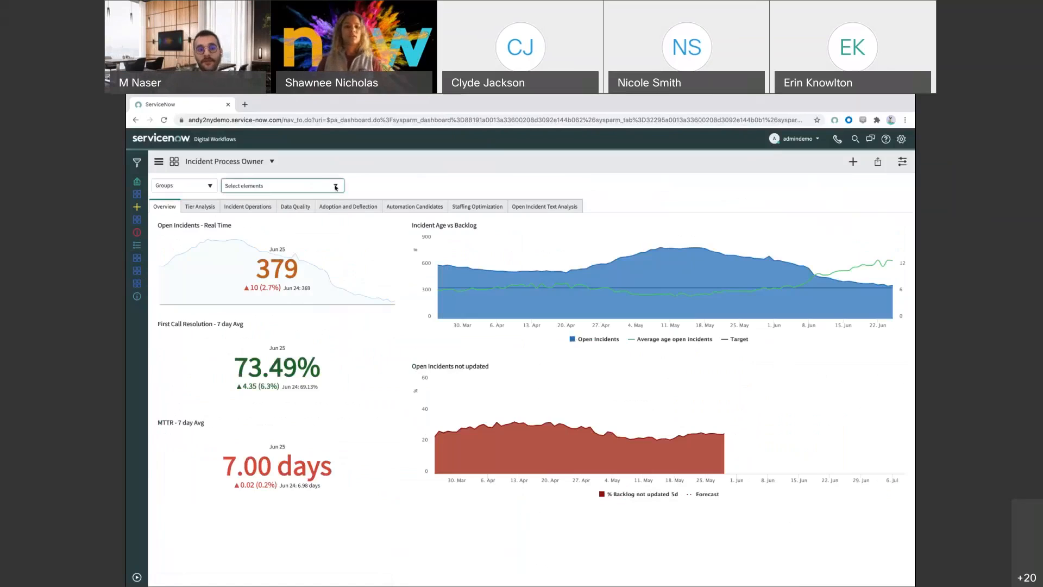
Filter the Incident Process Owner overview to the Network group, review the widgets and clear the filter
left_click(328, 187)
left_click(233, 300)
left_click(327, 376)
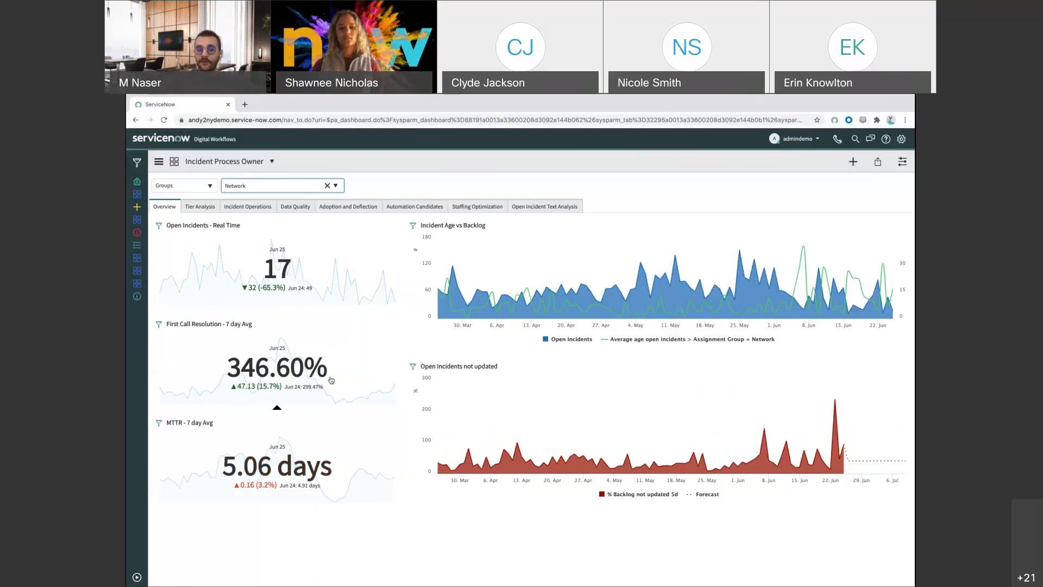
left_click(327, 186)
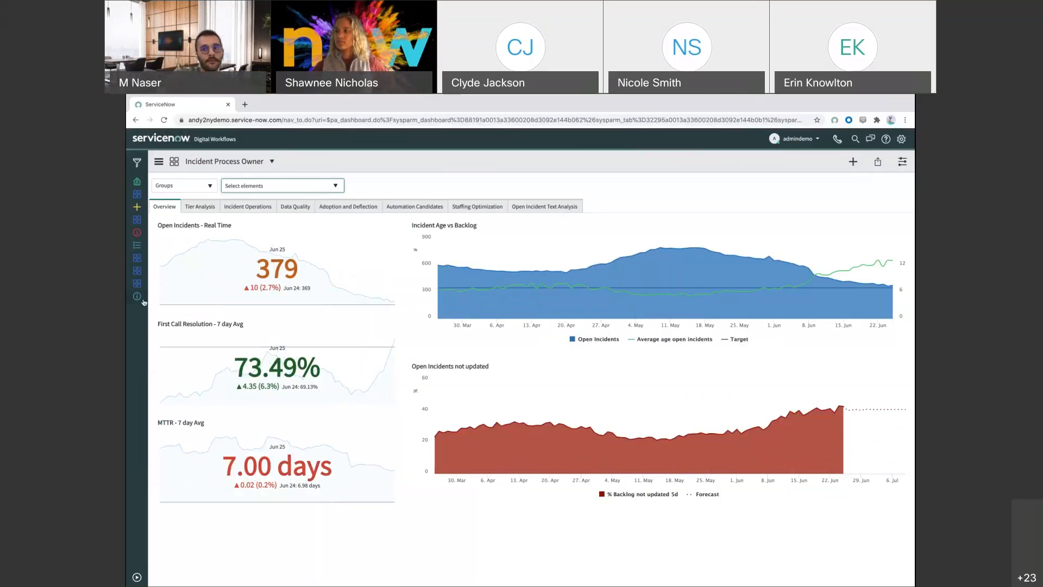
Open the Performance Analytics Admin Console to view its sections, and go back to the IT Executive dashboard
mouse_move(518, 114)
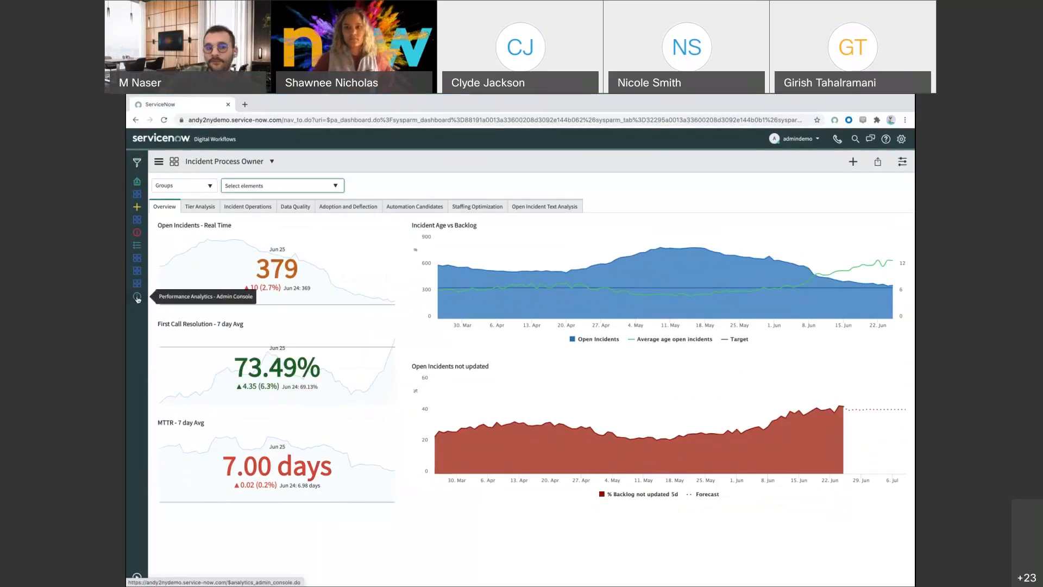
left_click(137, 297)
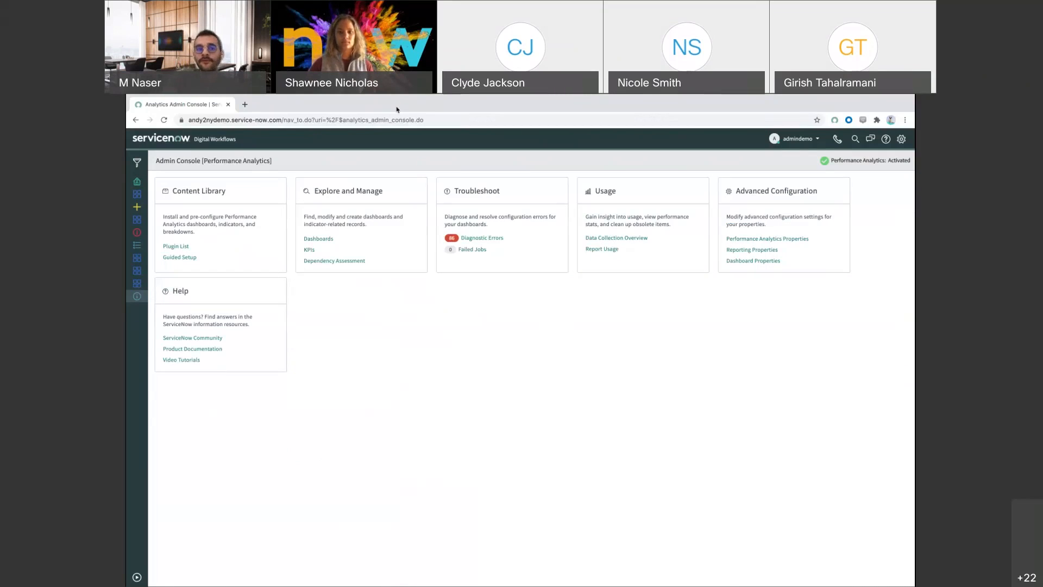
left_click(136, 258)
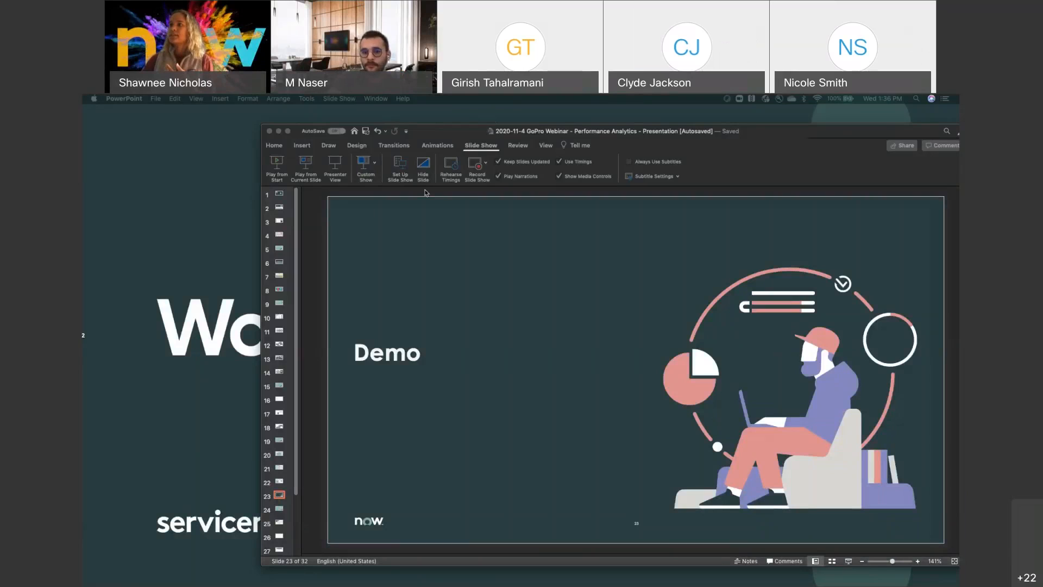
Switch to the PowerPoint webinar presentation and start the slide show from the current Demo slide
left_click(317, 185)
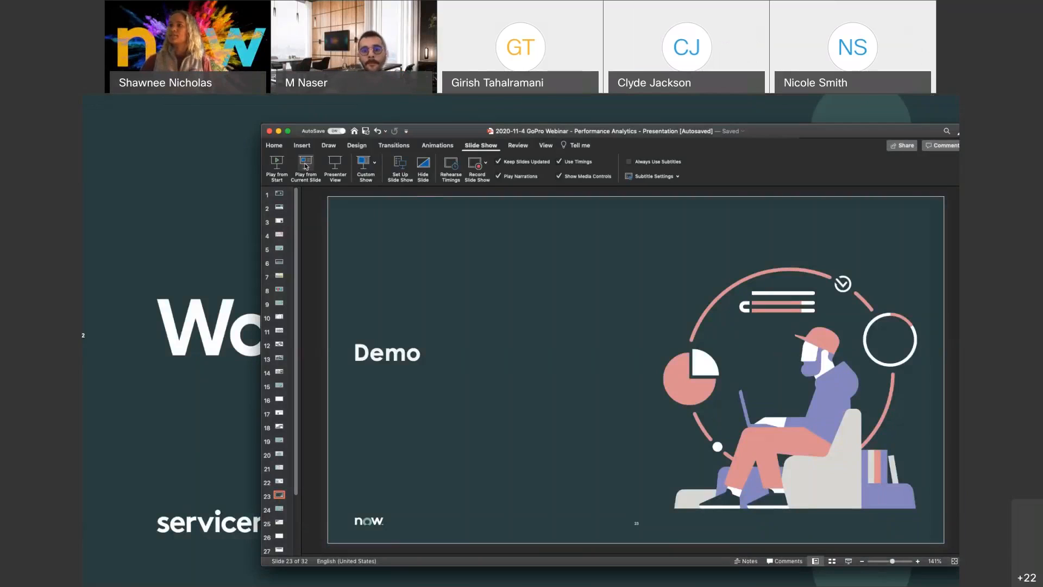
left_click(305, 166)
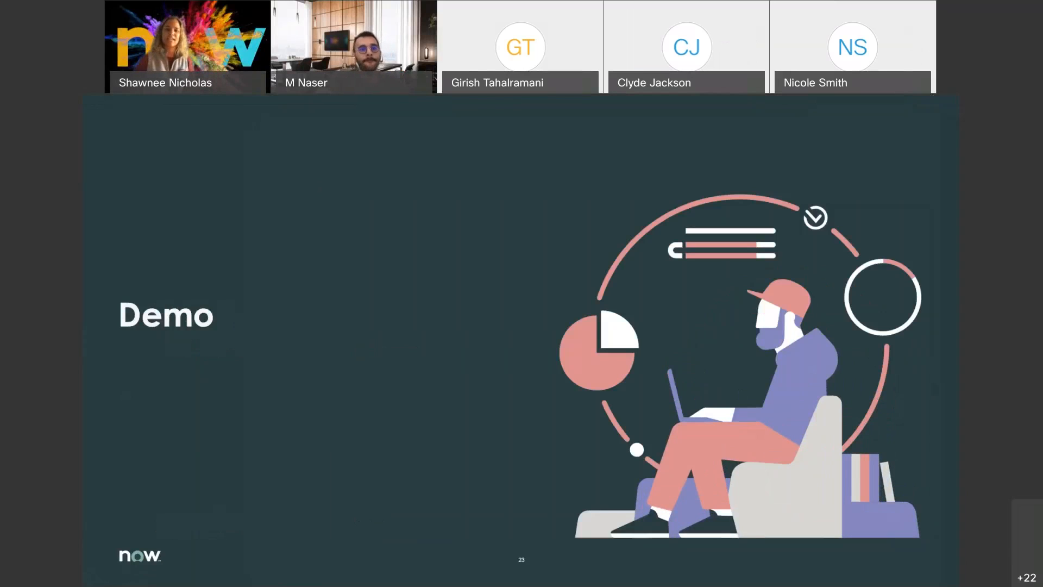